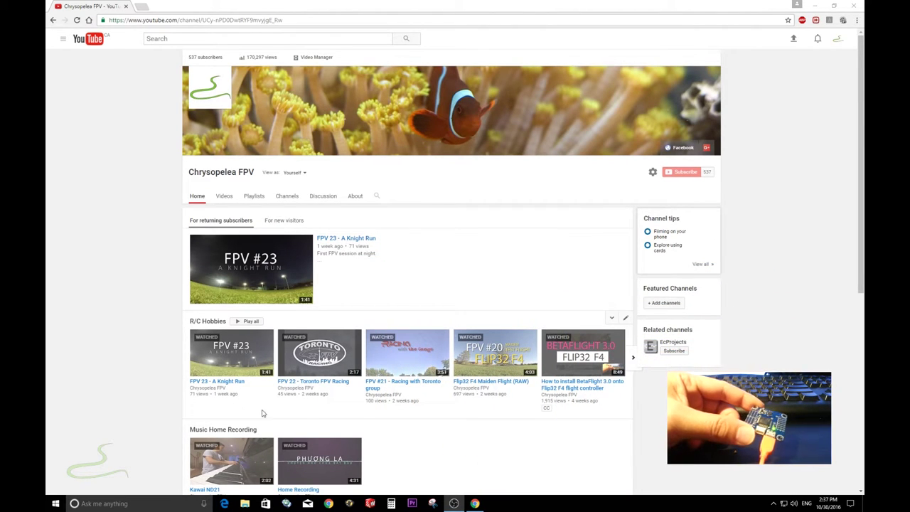
Launch the Betaflight configurator from the Chrome apps page in a new tab
mouse_move(397, 396)
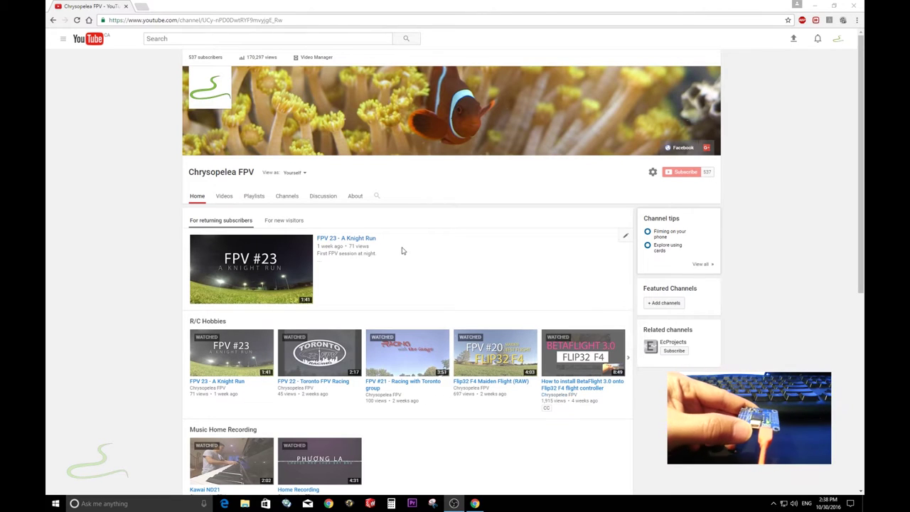
left_click(150, 9)
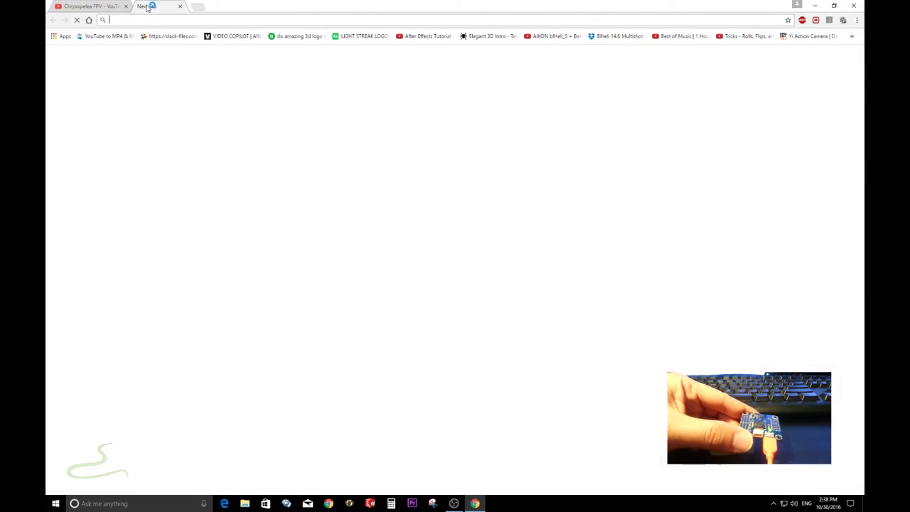
left_click(97, 4)
left_click(150, 6)
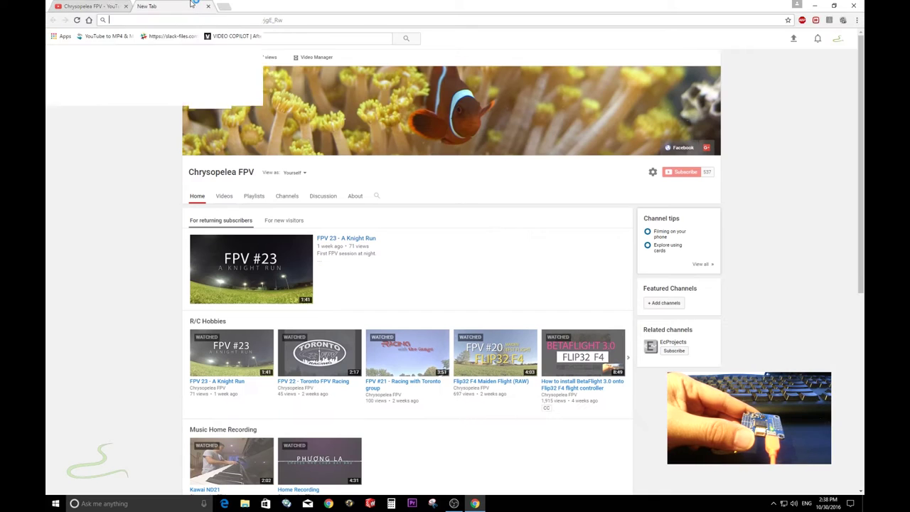
left_click(58, 35)
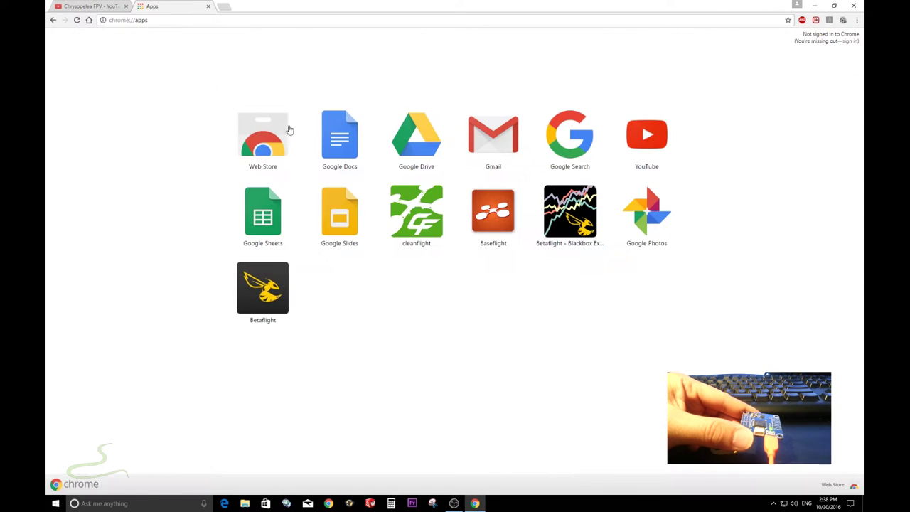
left_click(287, 293)
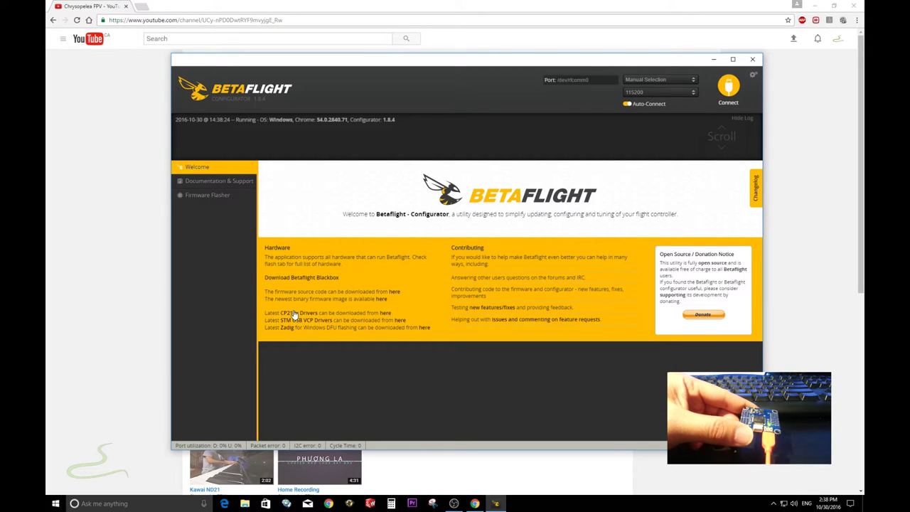
Download the default CP210x VCP driver for Windows 7/8/8.1/10 from the configurator's driver link, save CP210x_Windows_Drivers.zip and open it
left_click(388, 316)
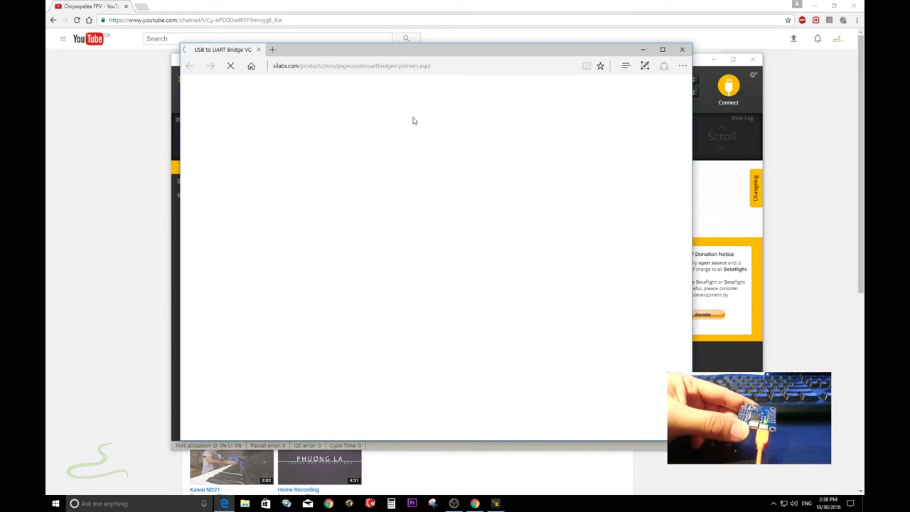
scroll(389, 330, "down", 2)
scroll(390, 330, "down", 2)
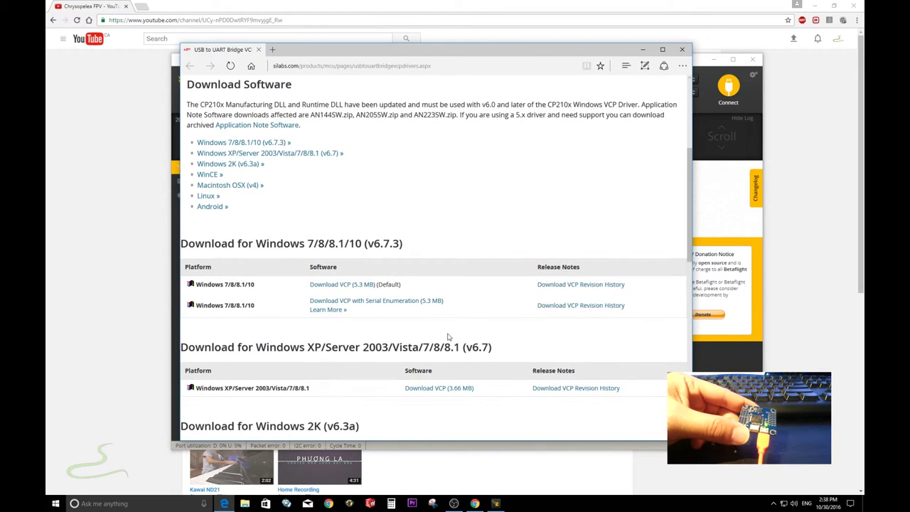
left_click(352, 285)
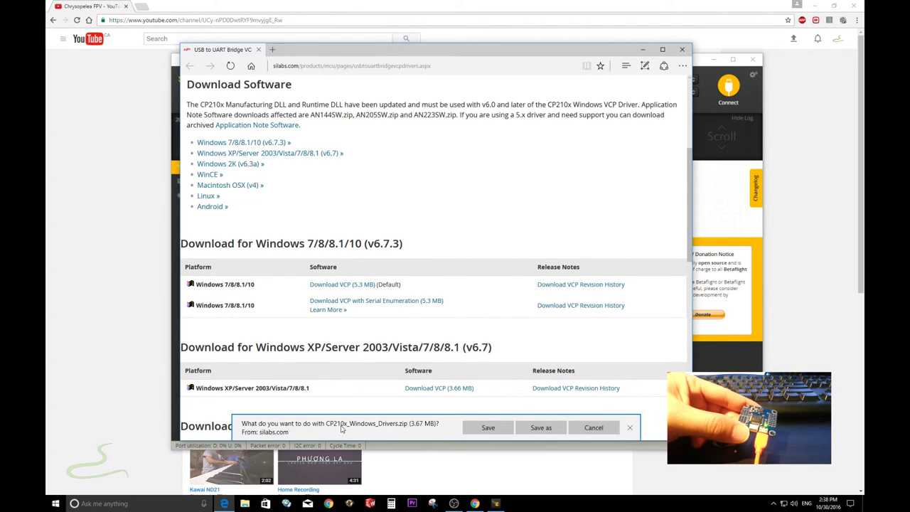
left_click(489, 428)
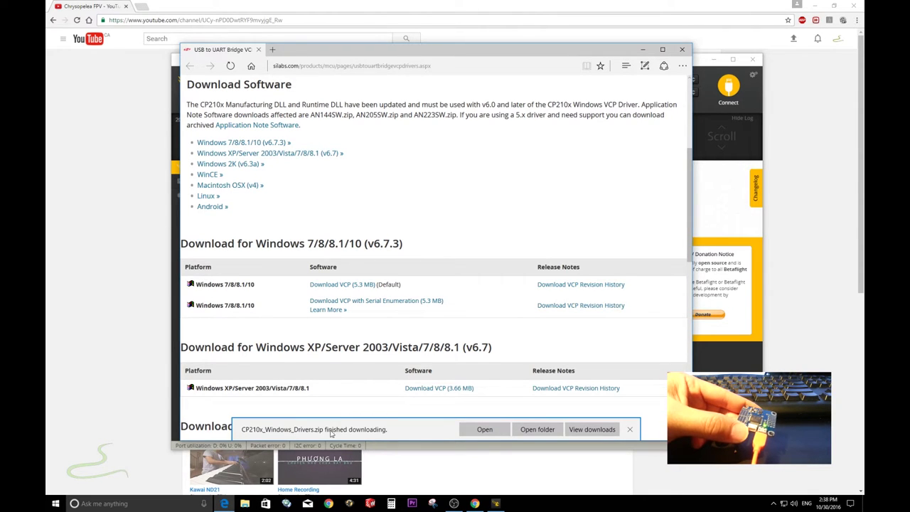
left_click(484, 430)
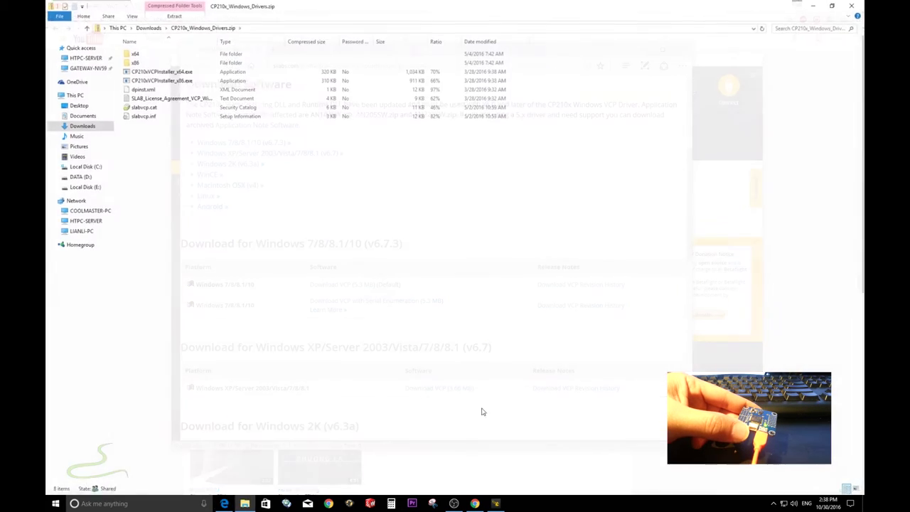
Try to run CP210xVCPInstaller_x64.exe directly from inside the compressed folder without extracting it
left_click(182, 80)
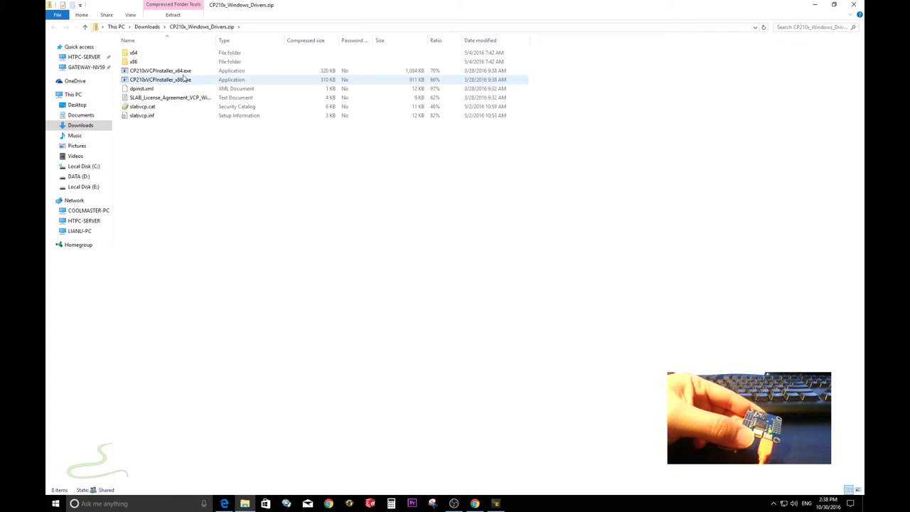
left_click(183, 71)
left_click(204, 99)
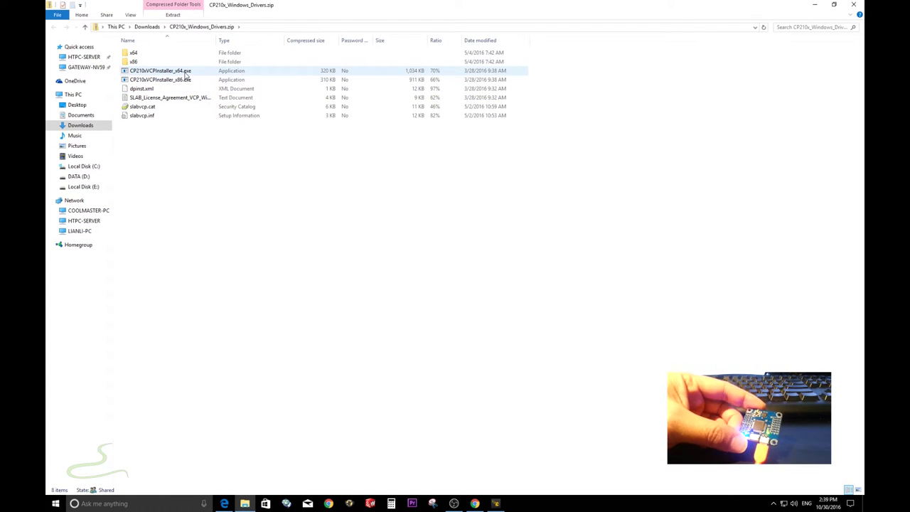
double_click(186, 74)
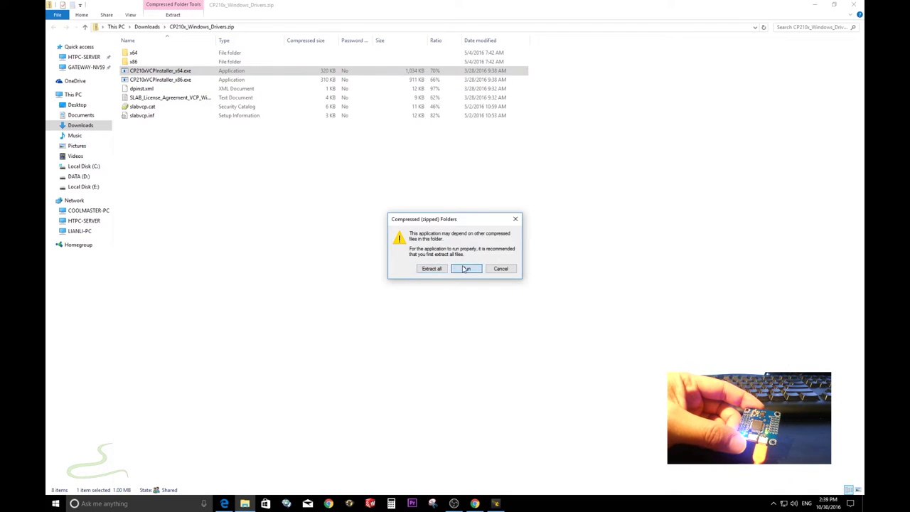
left_click(467, 268)
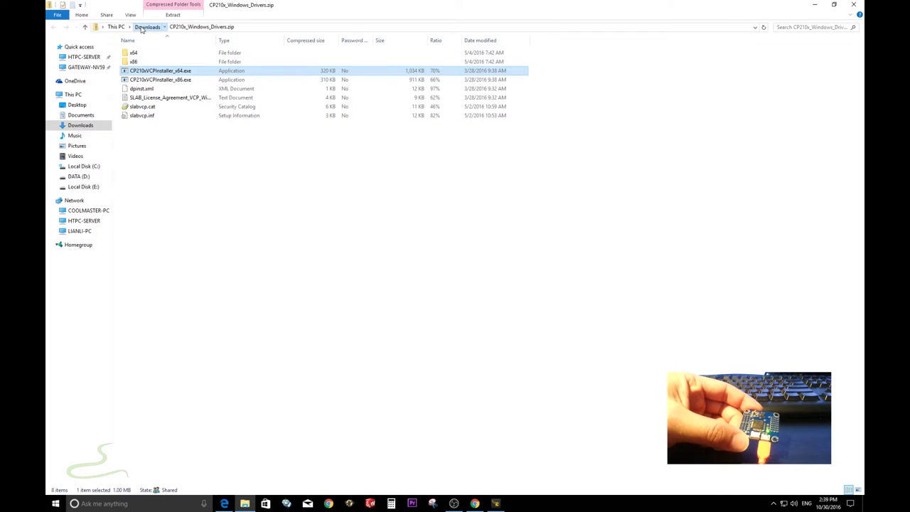
Extract CP210x_Windows_Drivers.zip with WinRAR into its own folder in Downloads and open that folder
left_click(150, 26)
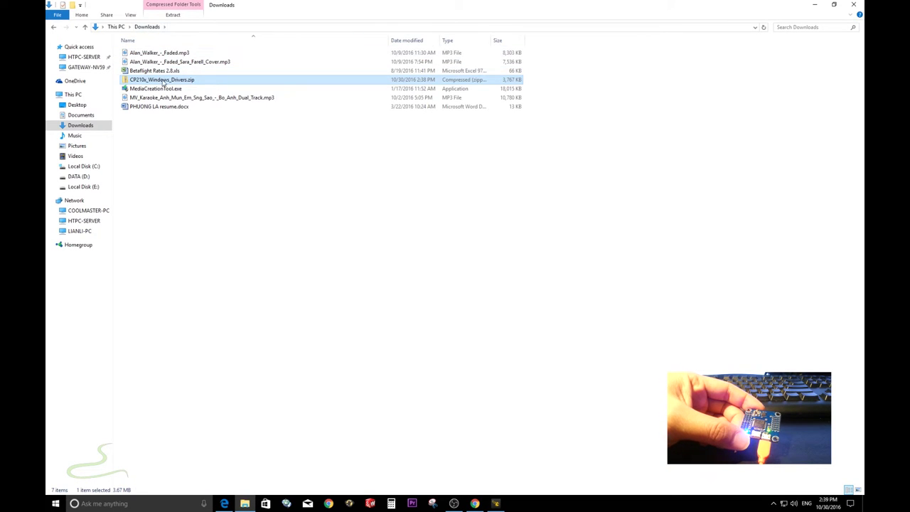
right_click(163, 82)
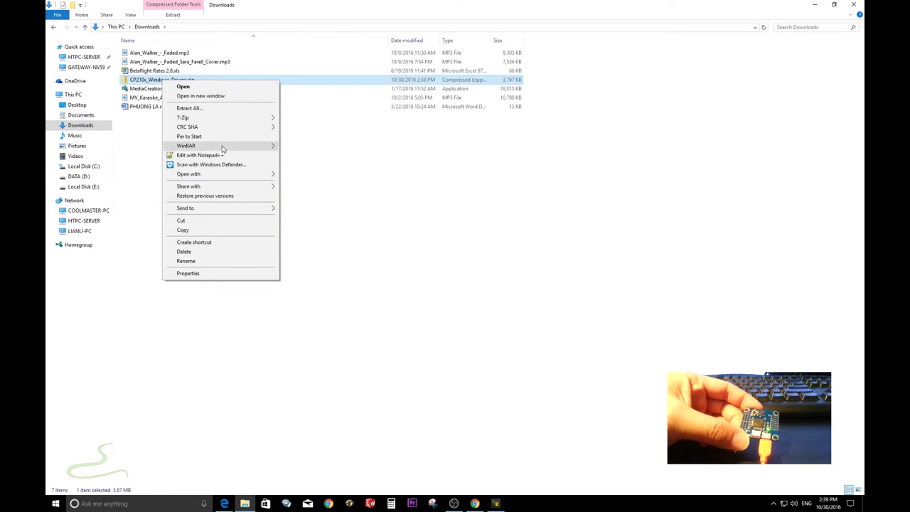
mouse_move(223, 146)
left_click(312, 165)
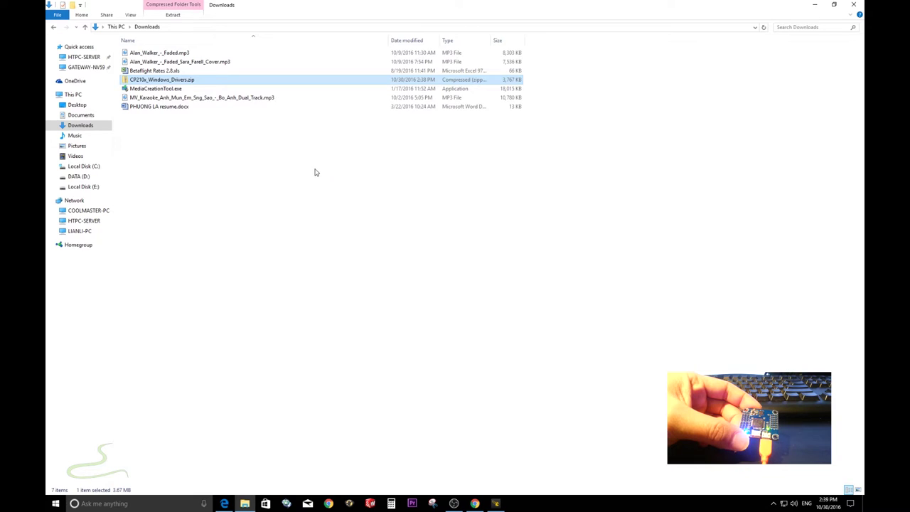
double_click(171, 116)
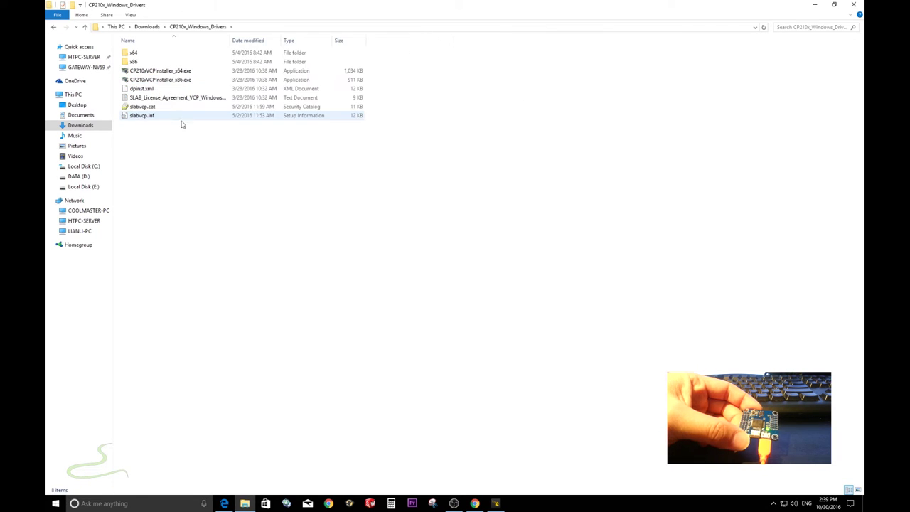
Install the CP210x driver with CP210xVCPInstaller_x64.exe, accepting the license agreement, and close the driver folder and download page
left_click(178, 71)
right_click(175, 73)
left_click(206, 90)
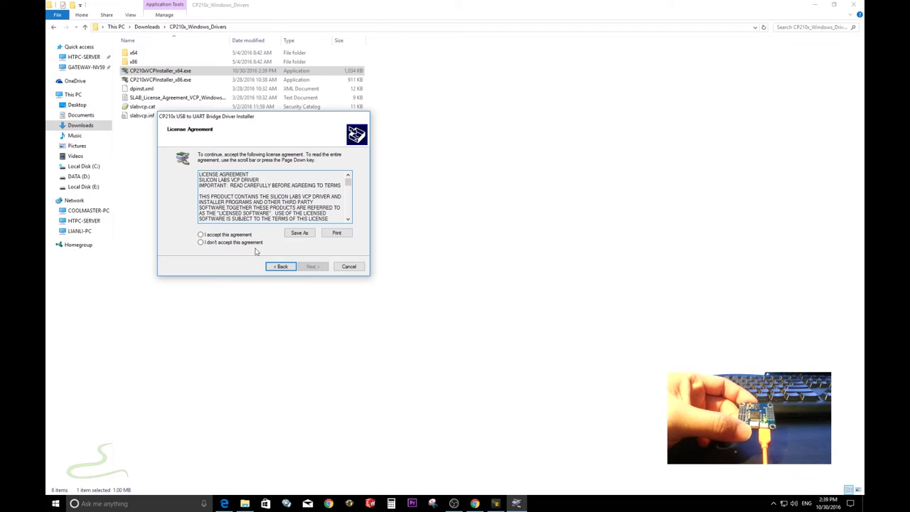
left_click(232, 235)
left_click(312, 266)
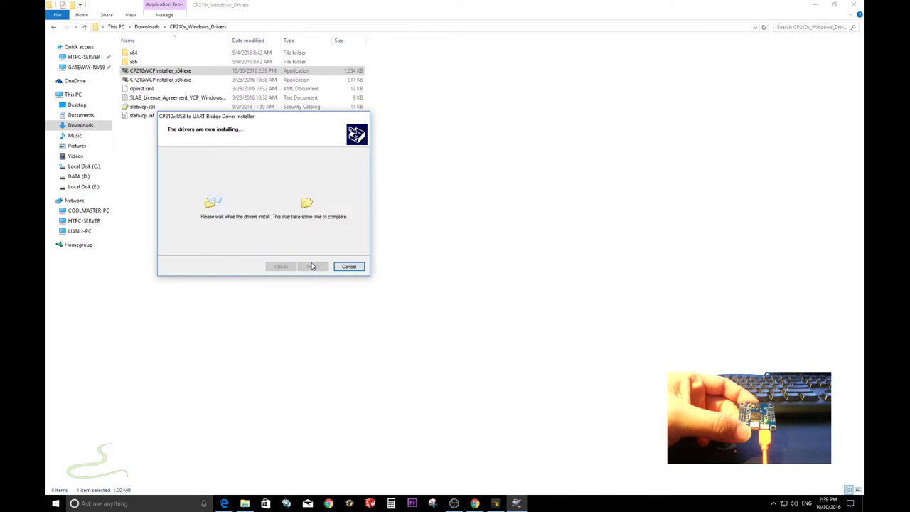
left_click(312, 265)
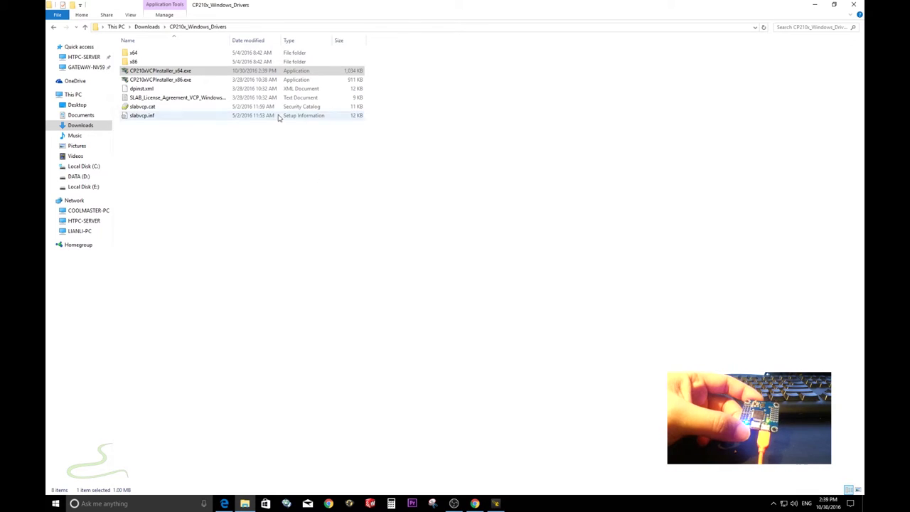
left_click(853, 4)
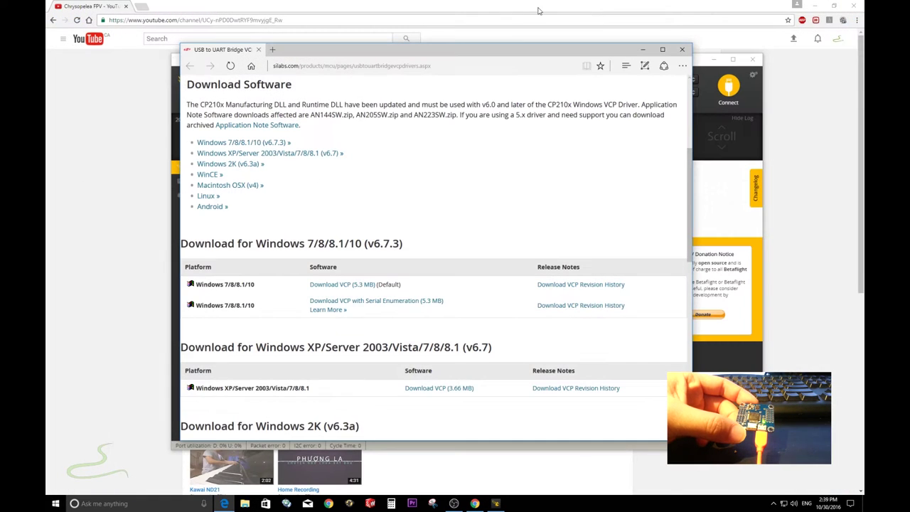
left_click(683, 51)
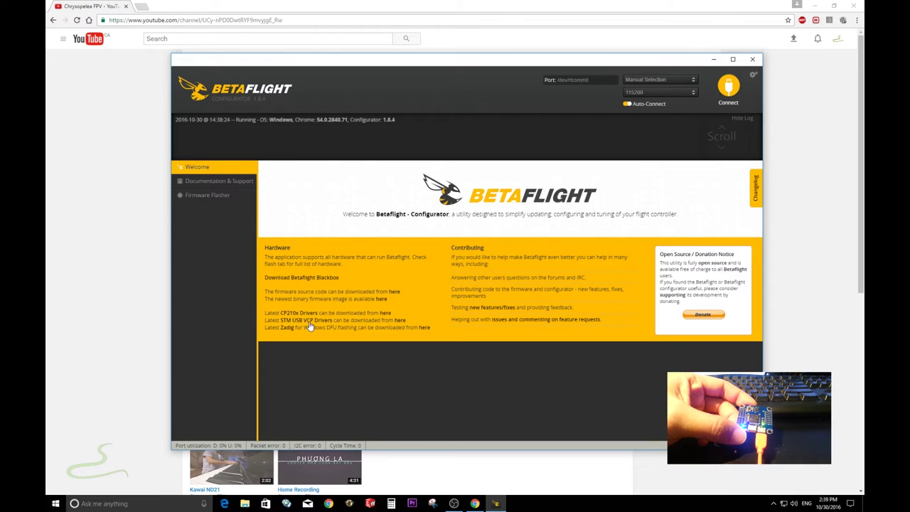
Download the STM USB VCP driver STSW-STM32102, accepting its license, save en.stsw-stm32102.zip and show it in its folder
left_click(402, 320)
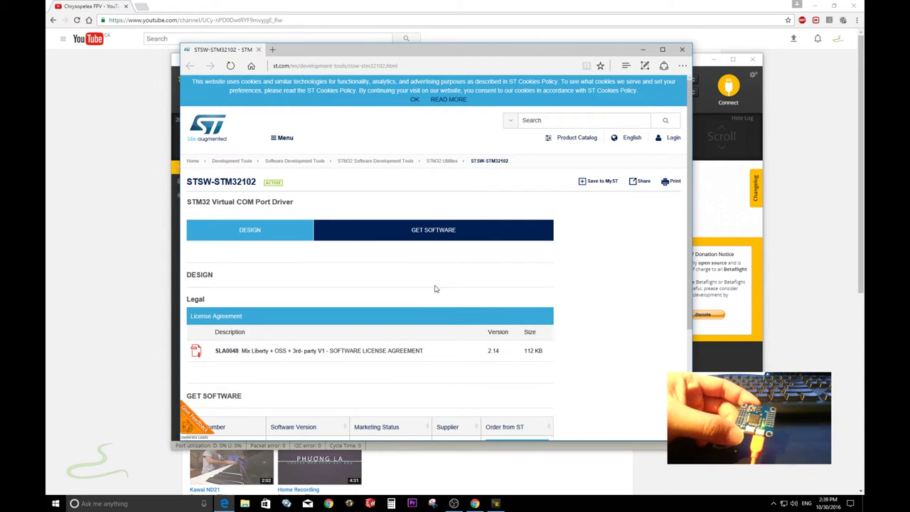
scroll(501, 297, "down", 3)
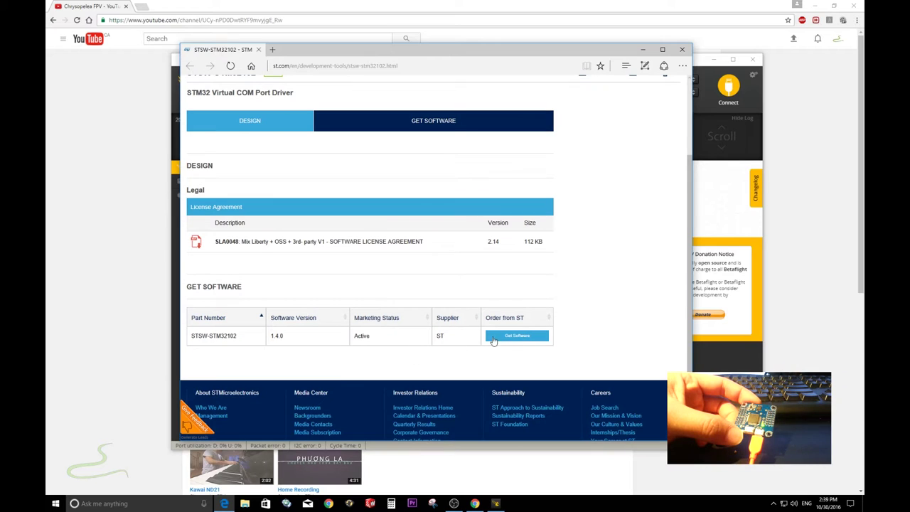
left_click(493, 342)
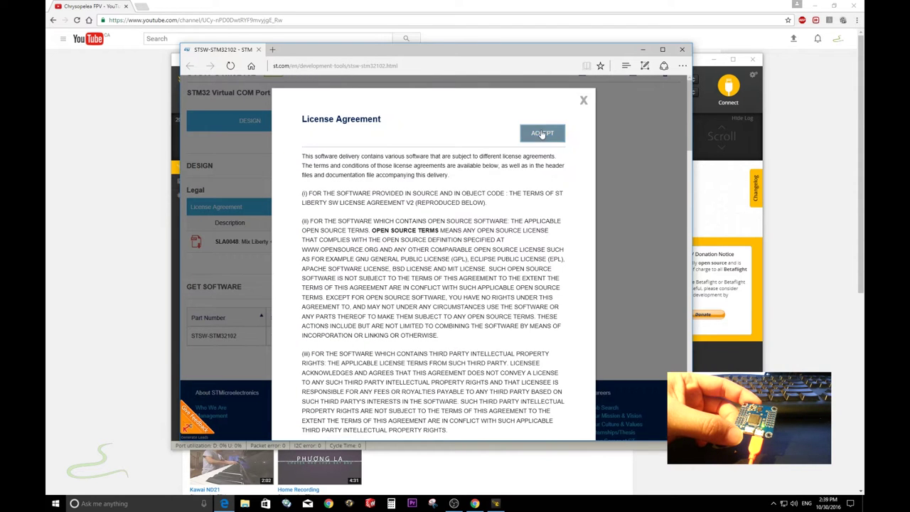
left_click(542, 133)
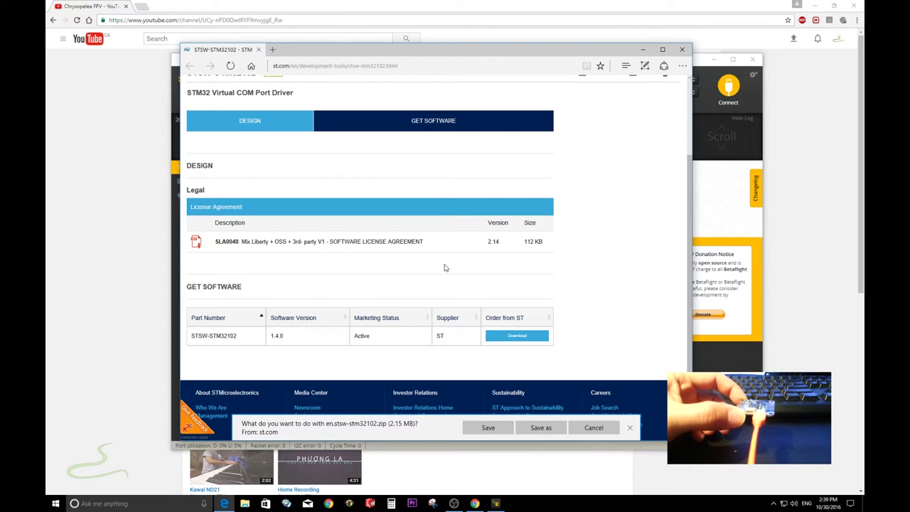
left_click(486, 428)
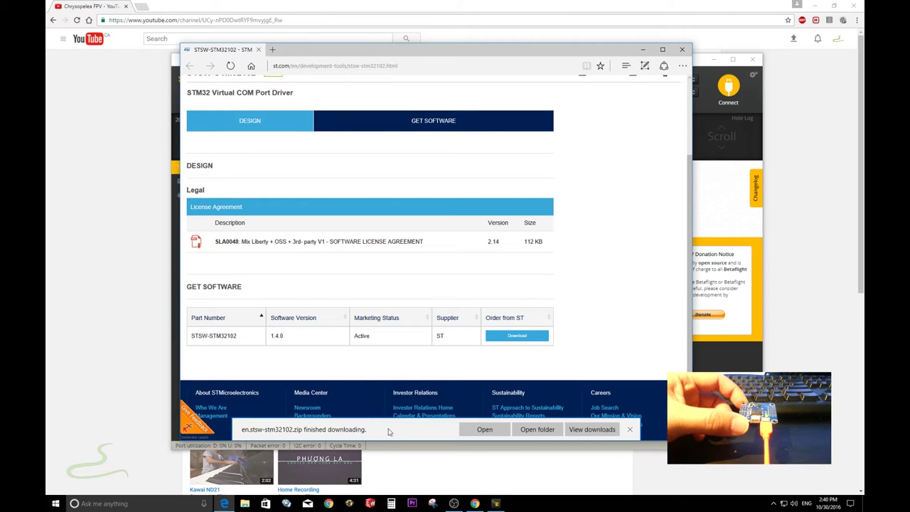
left_click(524, 431)
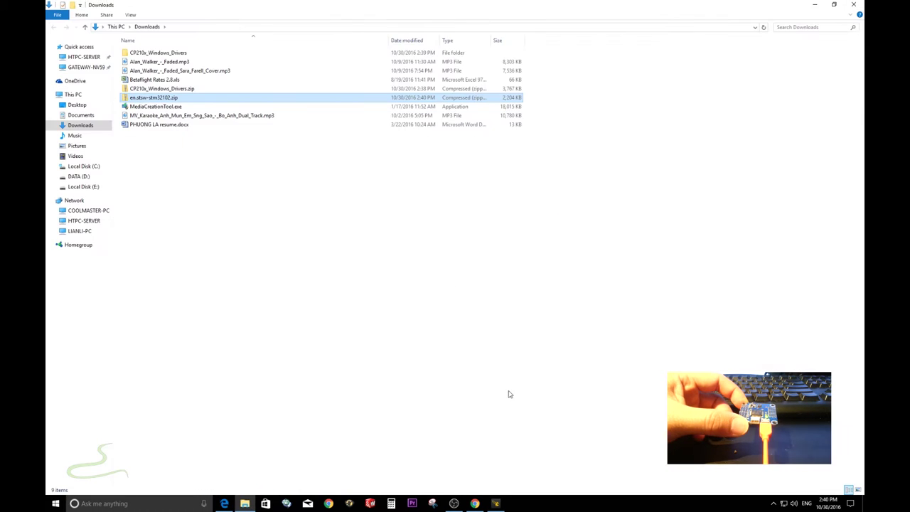
Extract en.stsw-stm32102.zip in Downloads with WinRAR's Extract Here and open the extracted en.stsw-stm32102 folder
right_click(167, 100)
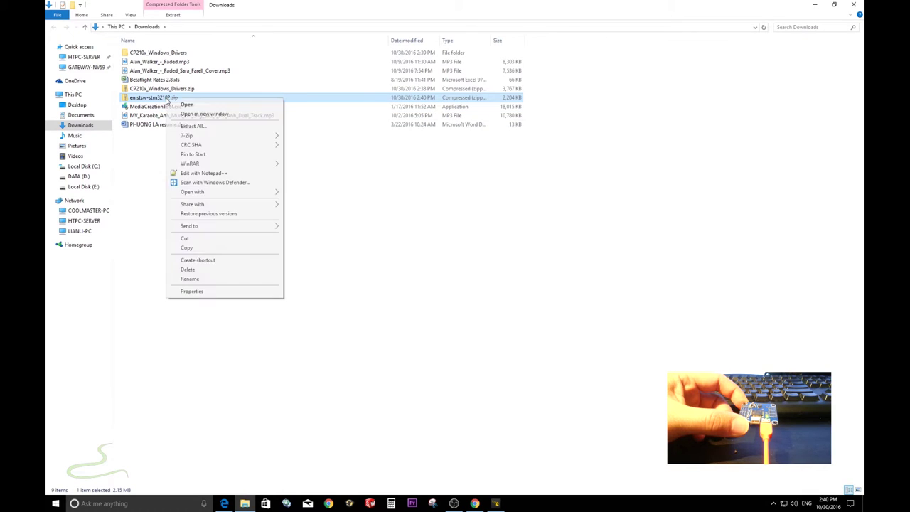
mouse_move(211, 163)
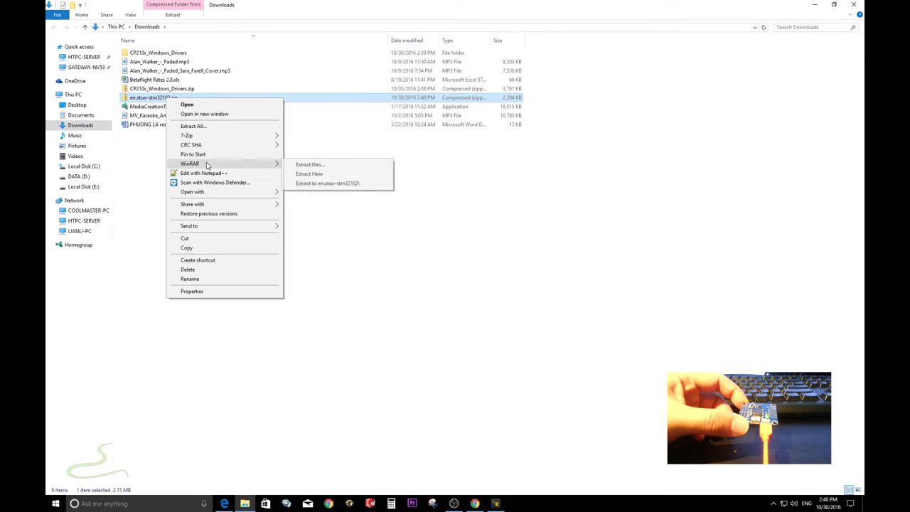
left_click(310, 174)
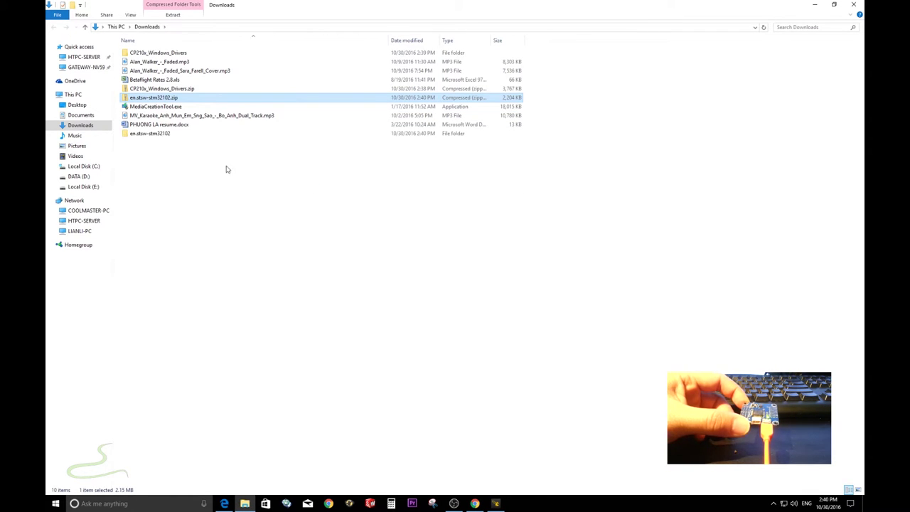
double_click(164, 135)
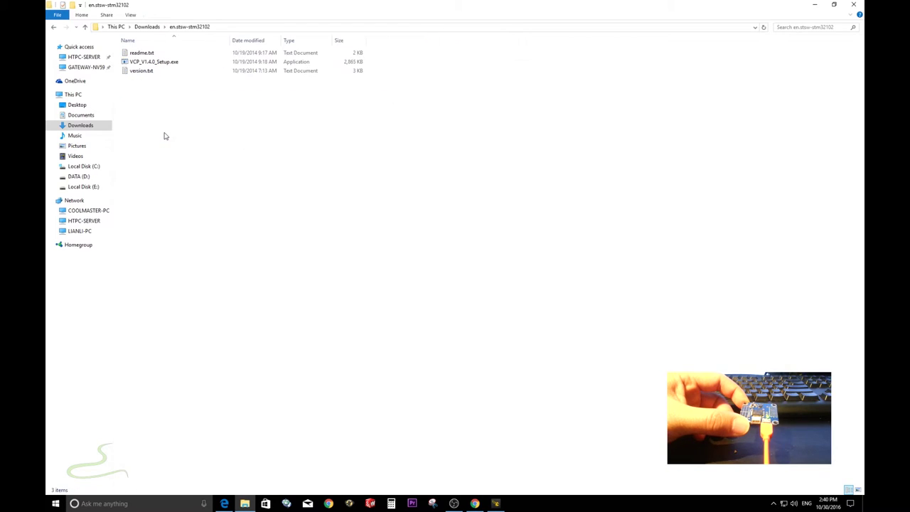
Run VCP_V1.4.0_Setup.exe as administrator, complete the Virtual Com port driver installation with the Modify option, and close the folder and ST download page
right_click(165, 63)
left_click(197, 78)
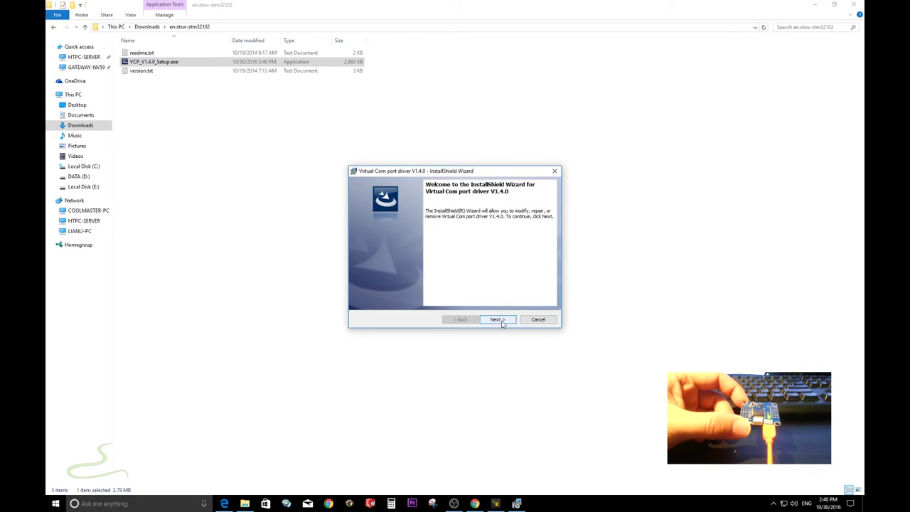
left_click(498, 320)
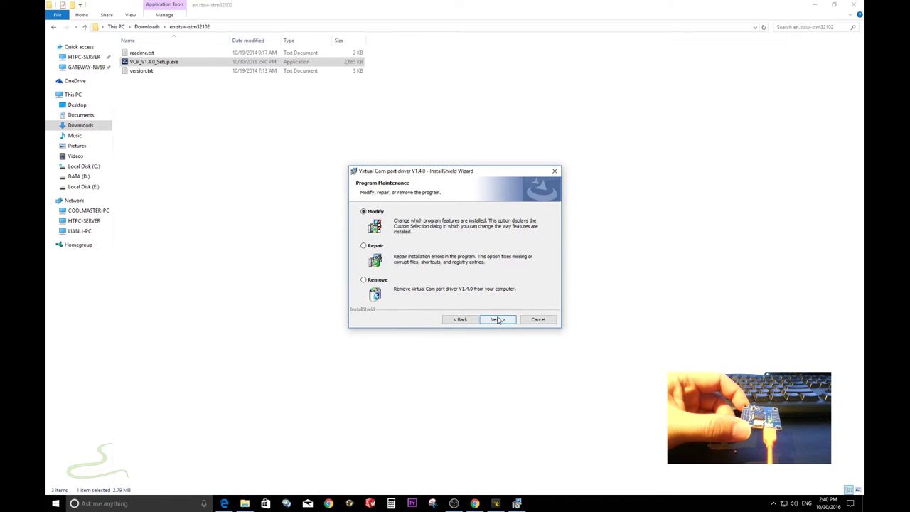
left_click(497, 320)
left_click(499, 320)
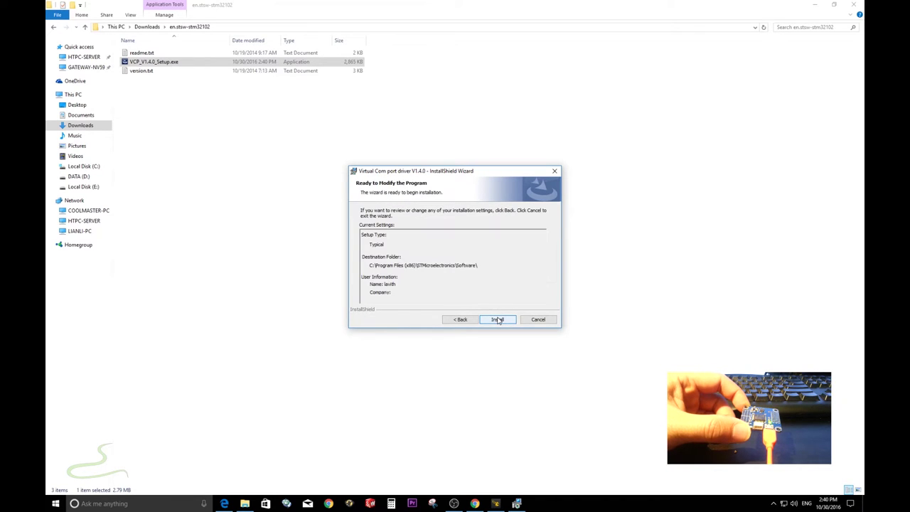
left_click(498, 320)
left_click(498, 319)
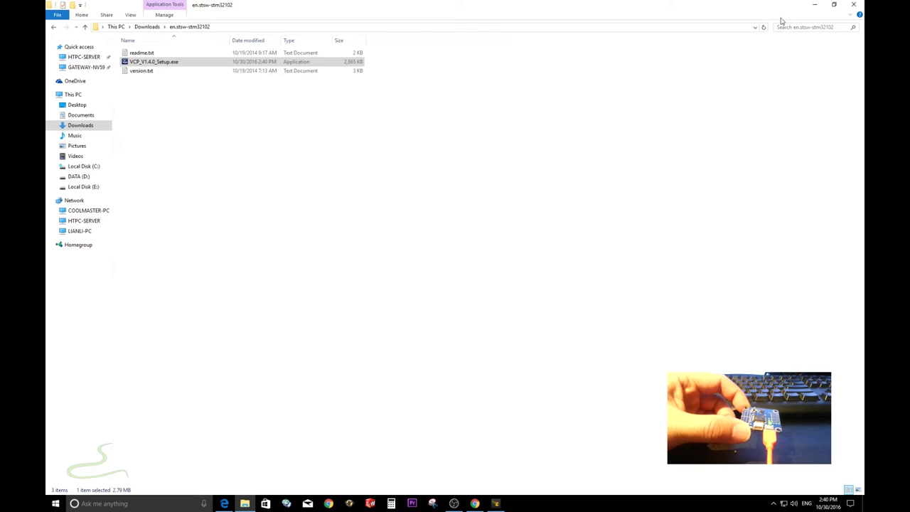
left_click(858, 4)
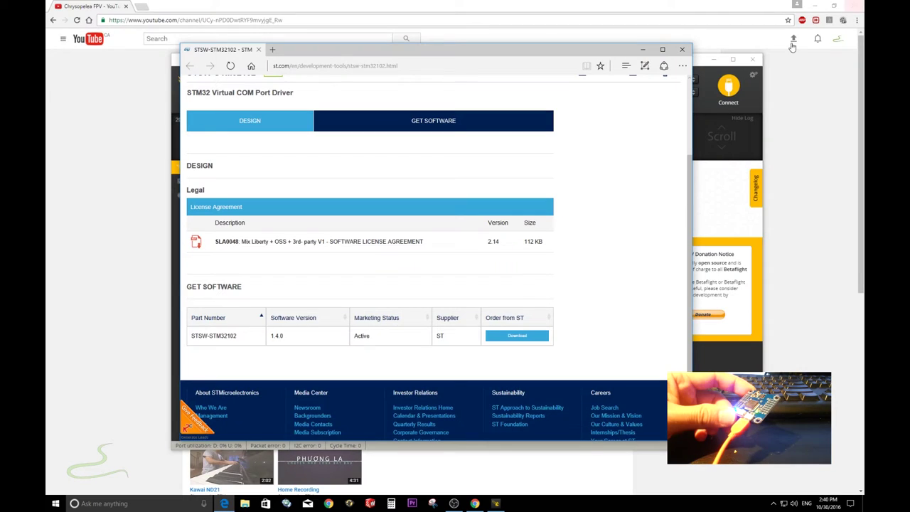
left_click(686, 50)
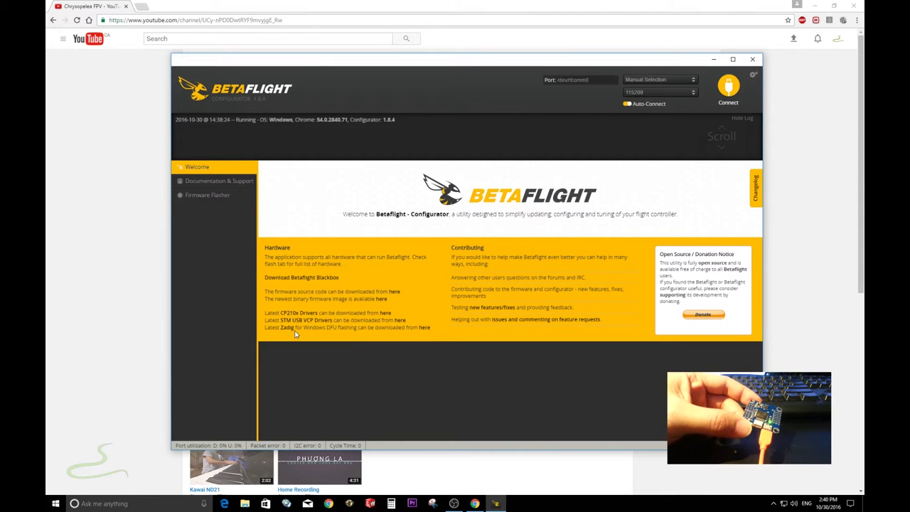
From Betaflight's Zadig link, download Zadig for Windows Vista or later, save zadig_2.2.exe and show it in its folder
left_click(423, 329)
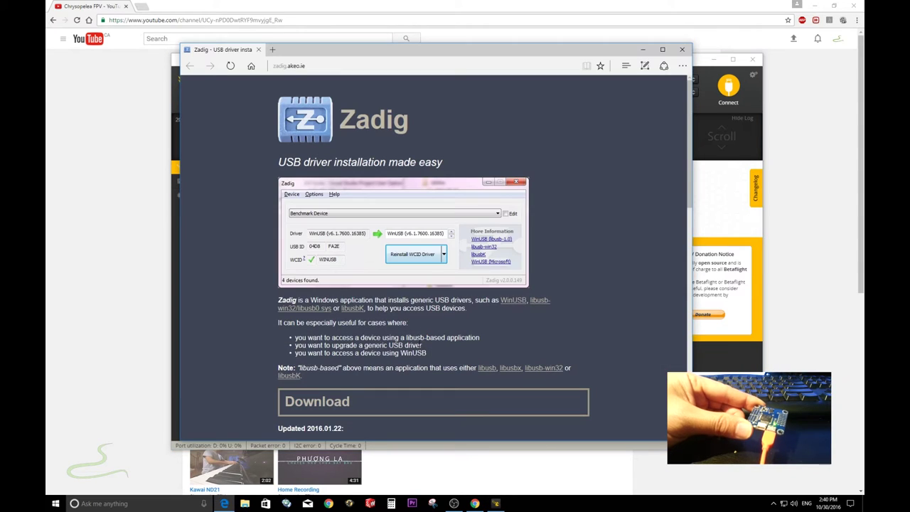
scroll(398, 305, "down", 3)
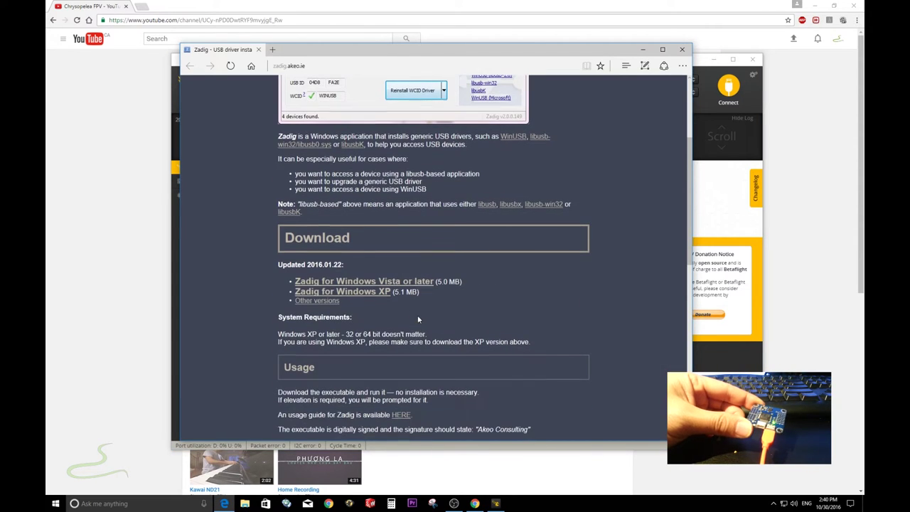
left_click(378, 283)
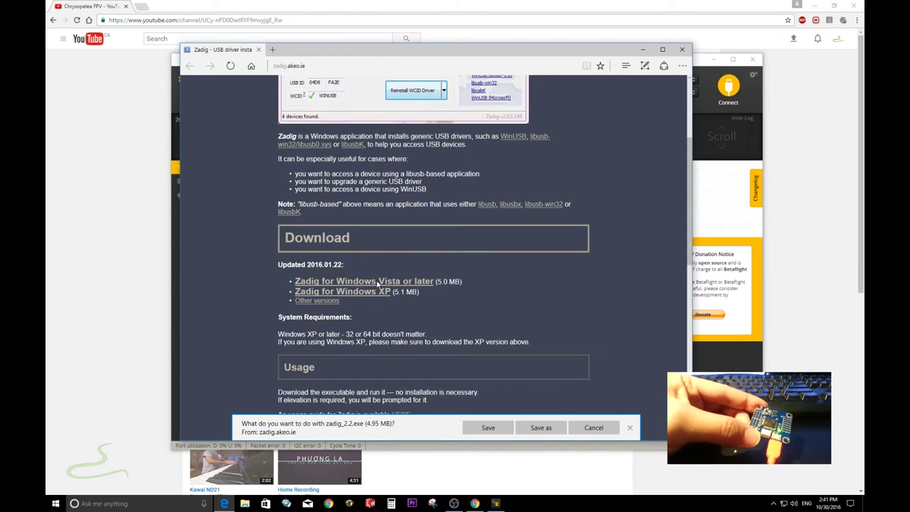
left_click(488, 430)
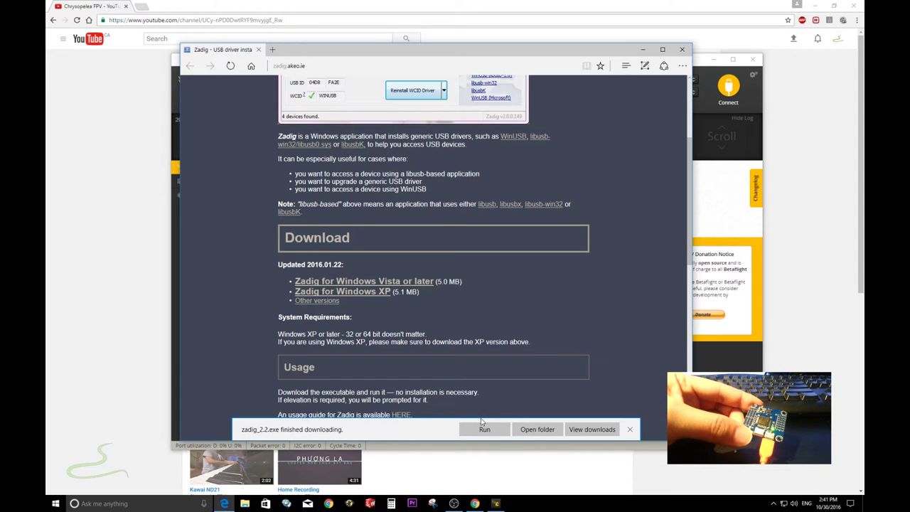
left_click(534, 429)
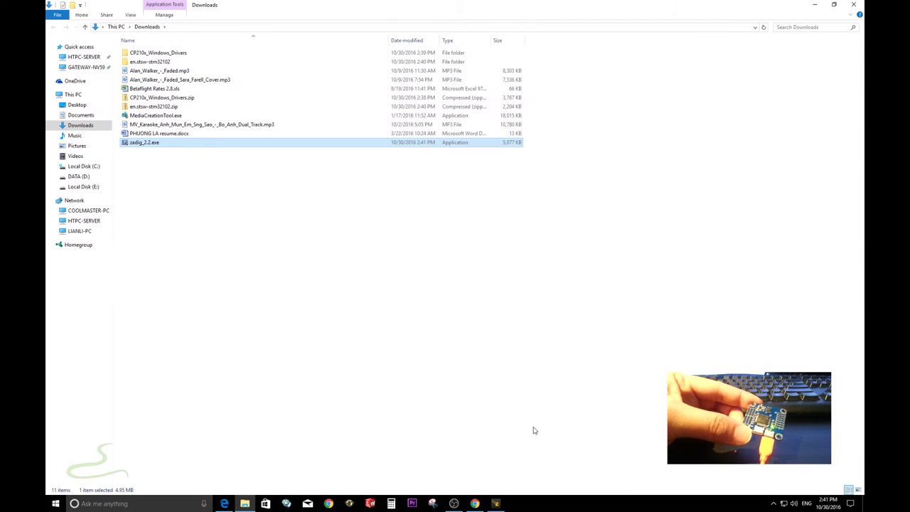
Run zadig_2.2.exe as administrator, allowing the elevation, and enable List All Devices in Zadig
right_click(169, 146)
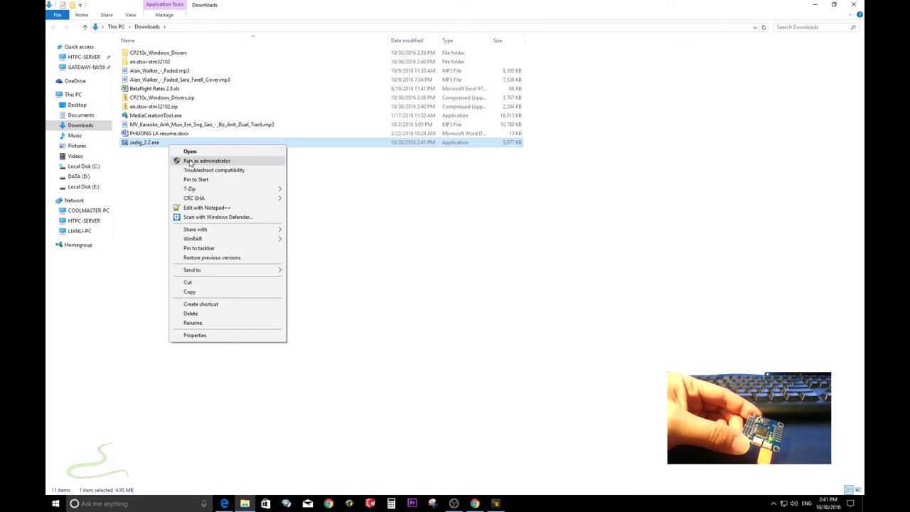
left_click(194, 160)
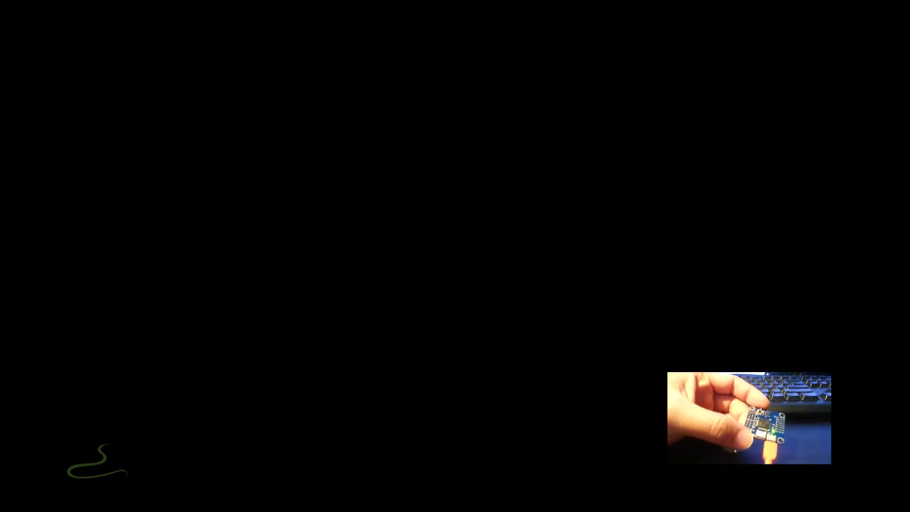
left_click(453, 271)
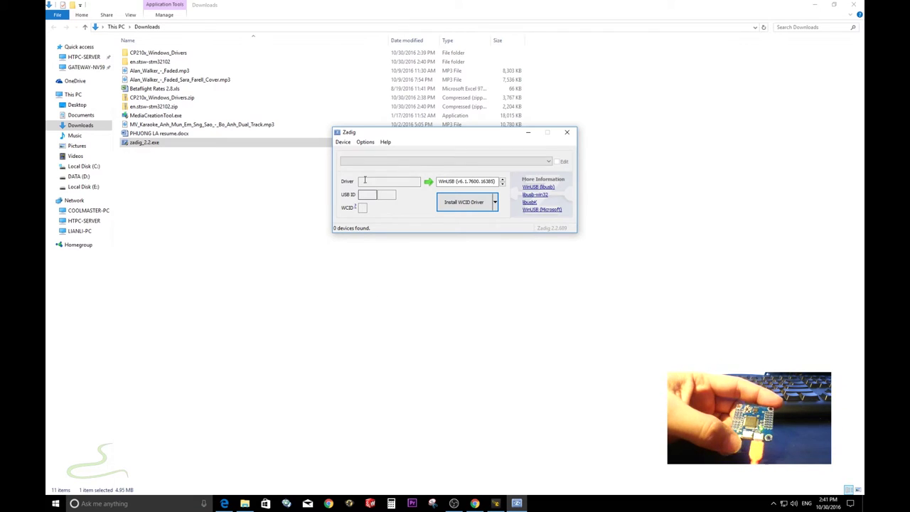
left_click(365, 142)
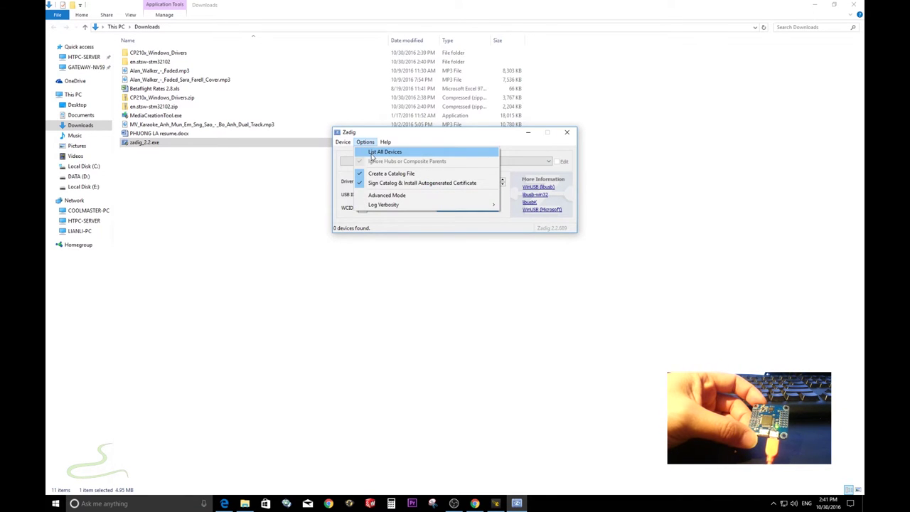
left_click(373, 153)
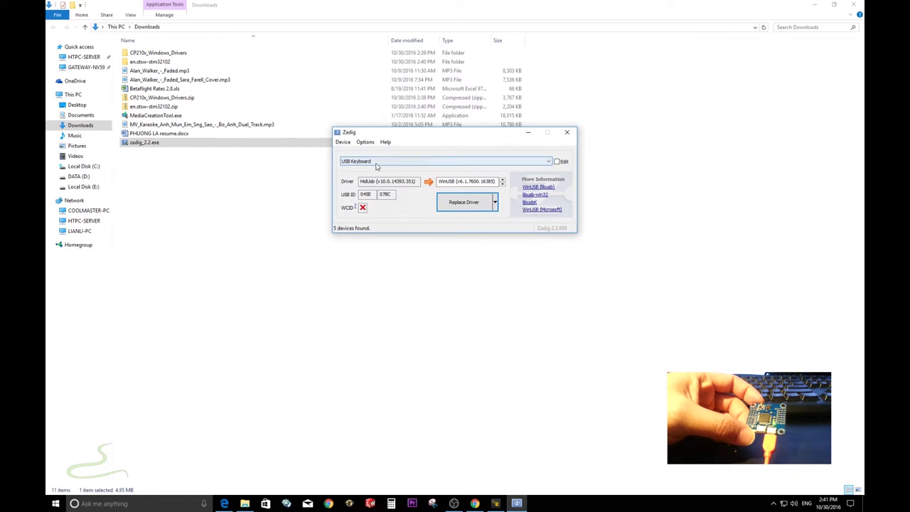
Select the Revolution device in Zadig and set its target driver to USB Serial (CDC)
left_click(377, 162)
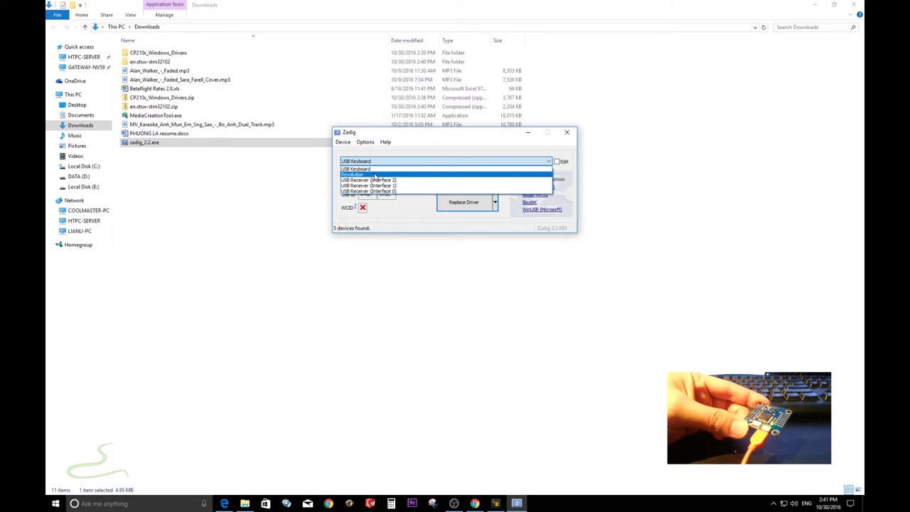
left_click(375, 175)
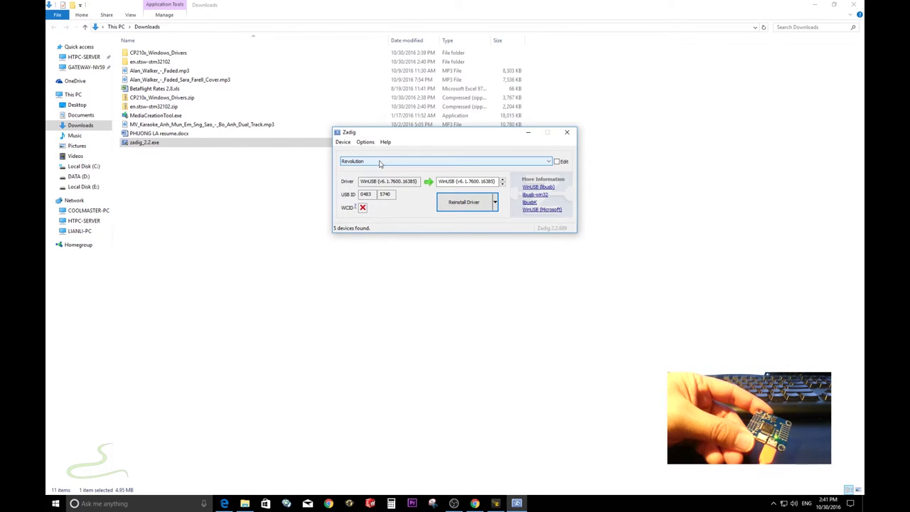
left_click(380, 163)
left_click(369, 177)
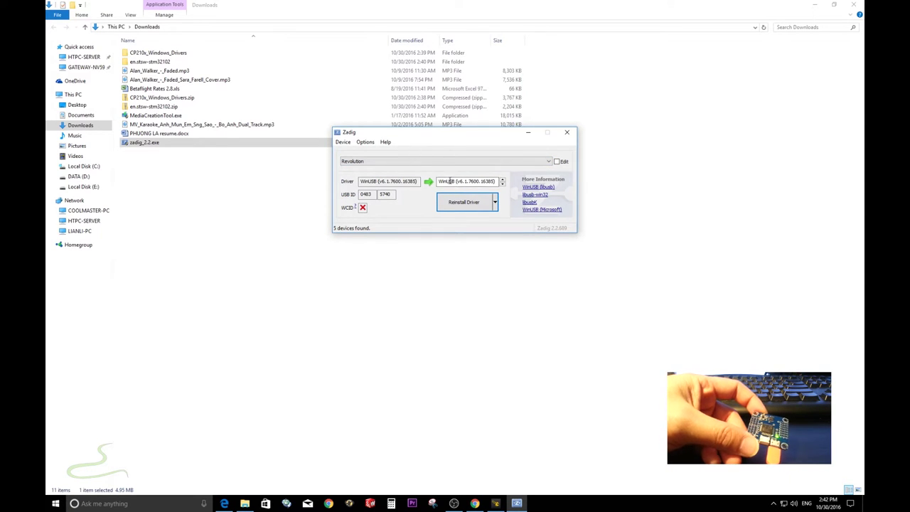
left_click(504, 182)
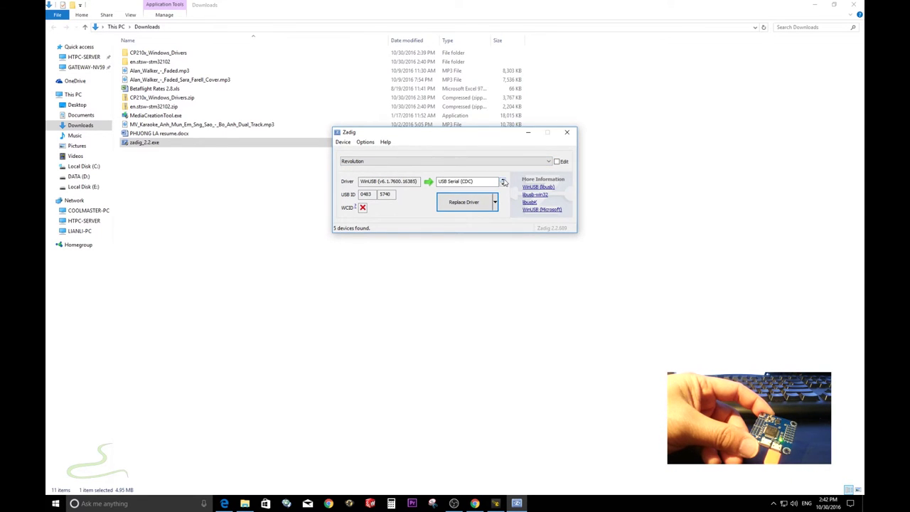
left_click(503, 182)
left_click(503, 182)
left_click(503, 182)
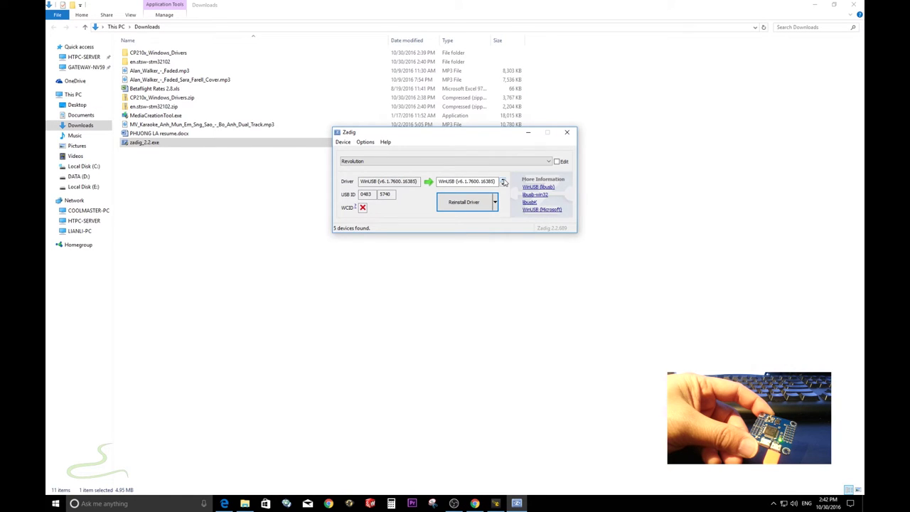
left_click(504, 182)
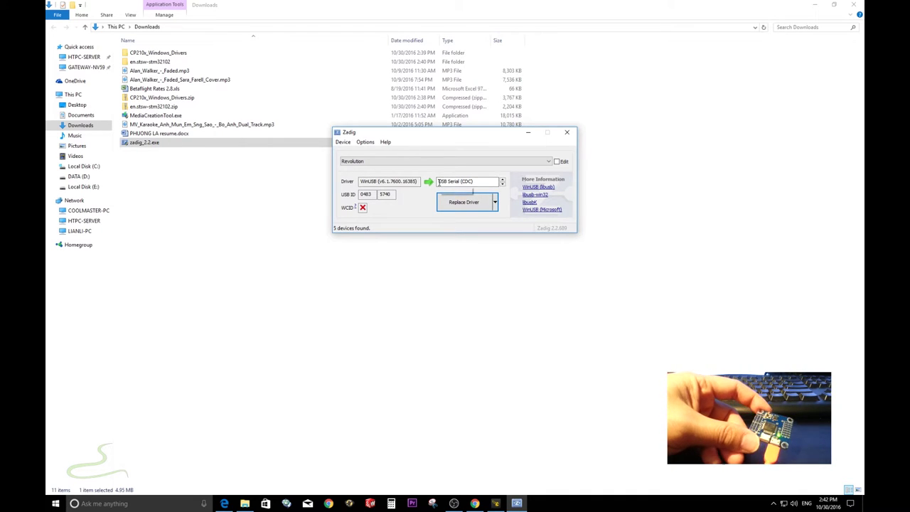
left_click_drag(438, 182, 489, 181)
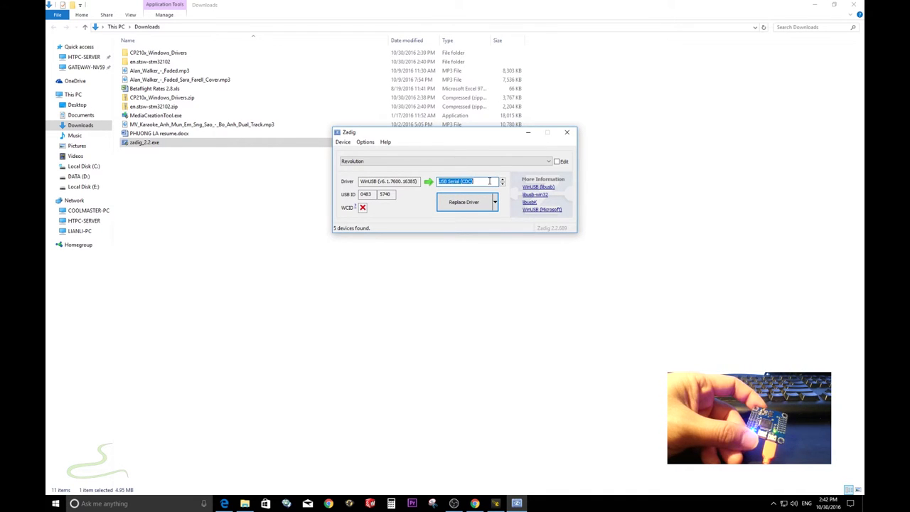
Replace the Revolution's driver with the selected one and close Zadig, the Downloads folder, the Zadig page and Betaflight Configurator
left_click(467, 210)
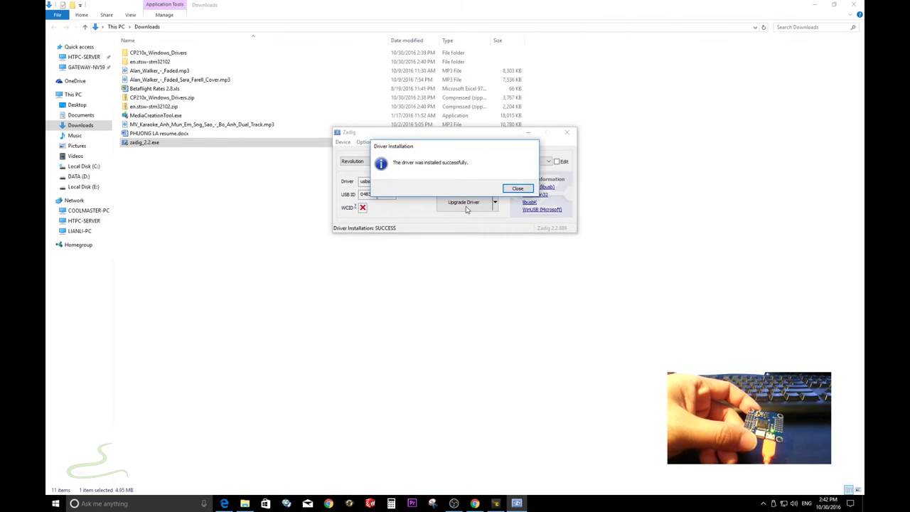
left_click(518, 189)
left_click(566, 132)
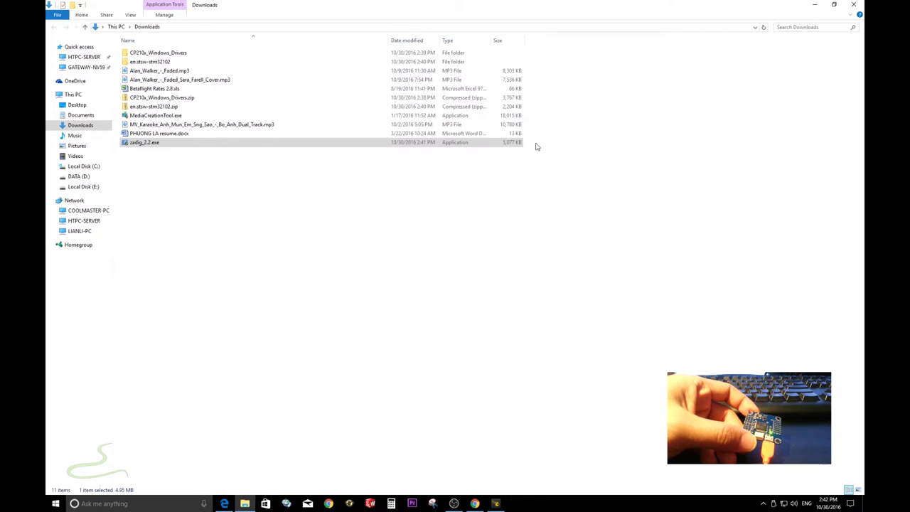
left_click(854, 4)
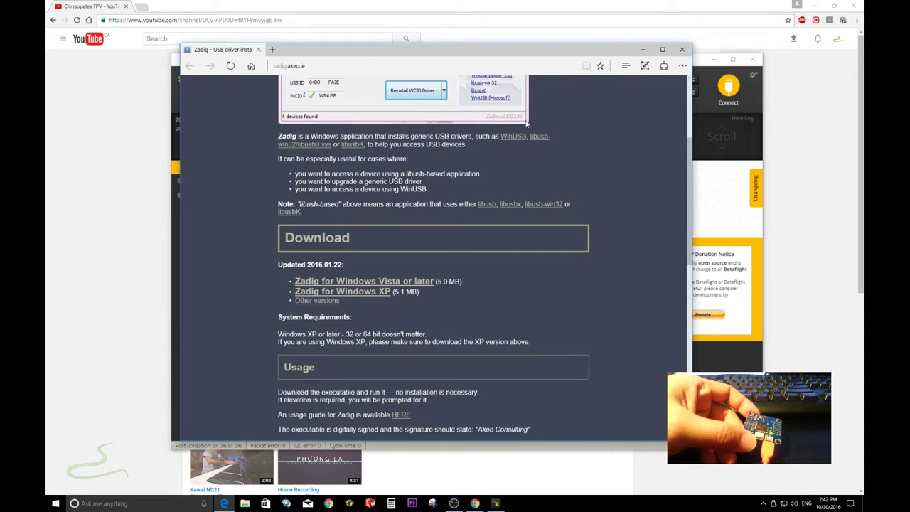
left_click(682, 49)
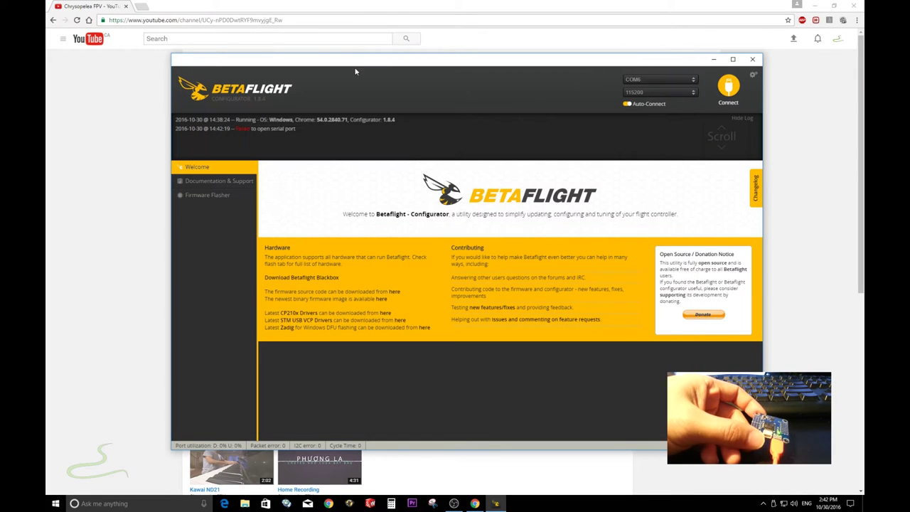
left_click(754, 61)
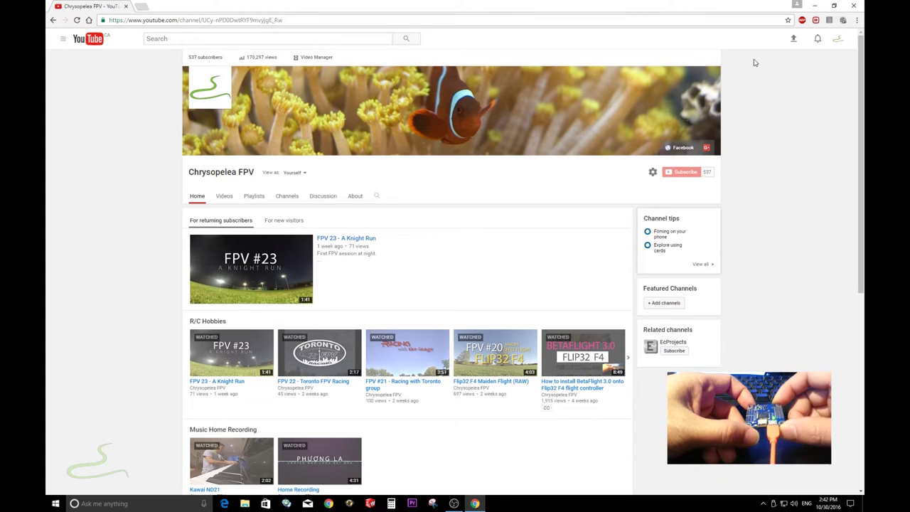
Go to raceflight.net in Chrome and open the site's Download page
left_click(317, 20)
type("raceflight.net")
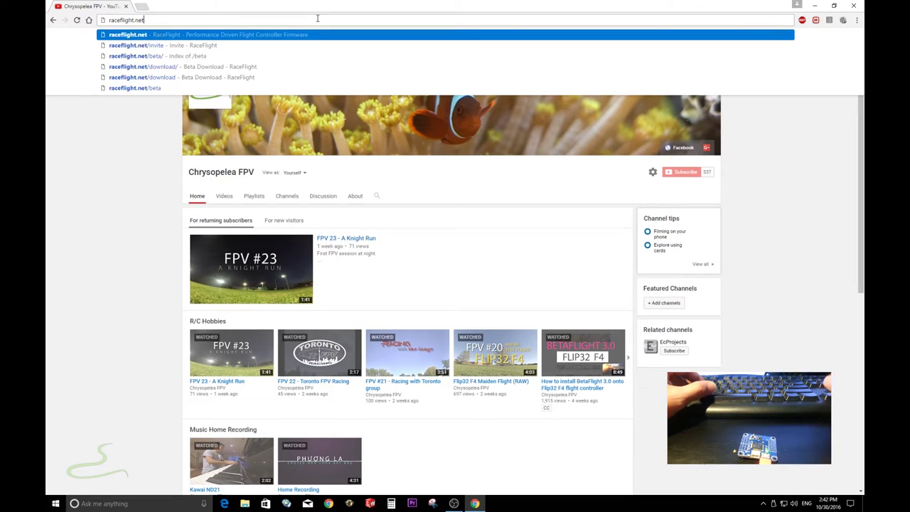
key("Return")
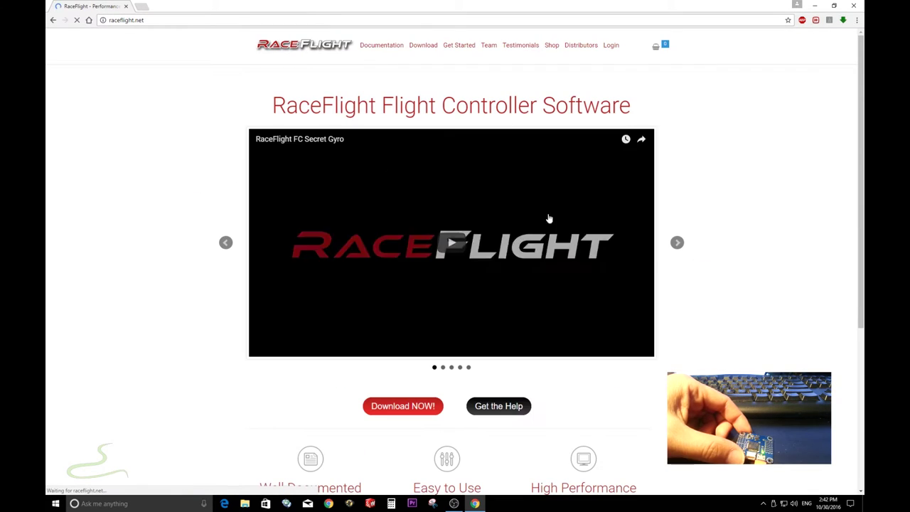
left_click(407, 410)
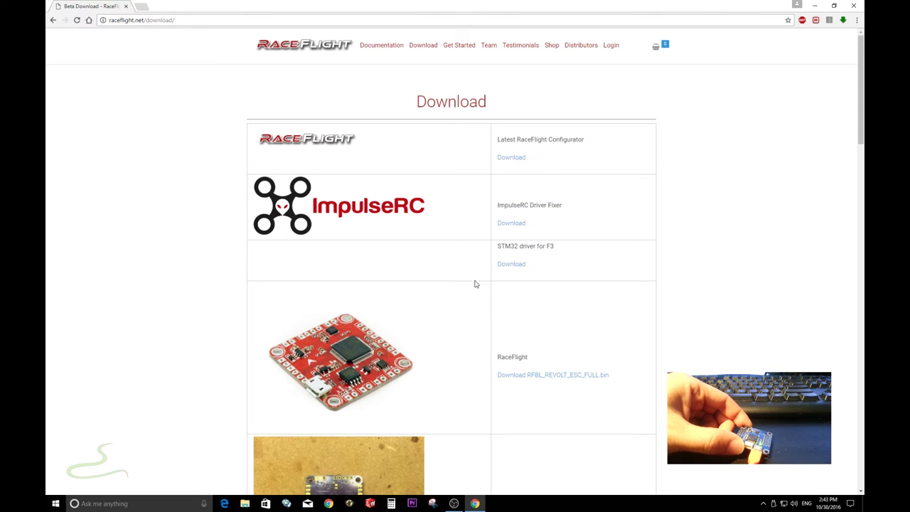
Look over the Download page, return to the home page, reopen the downloads and download the latest RaceFlight Configurator (cfgrf.crx)
scroll(455, 311, "down", 2)
scroll(456, 326, "up", 2)
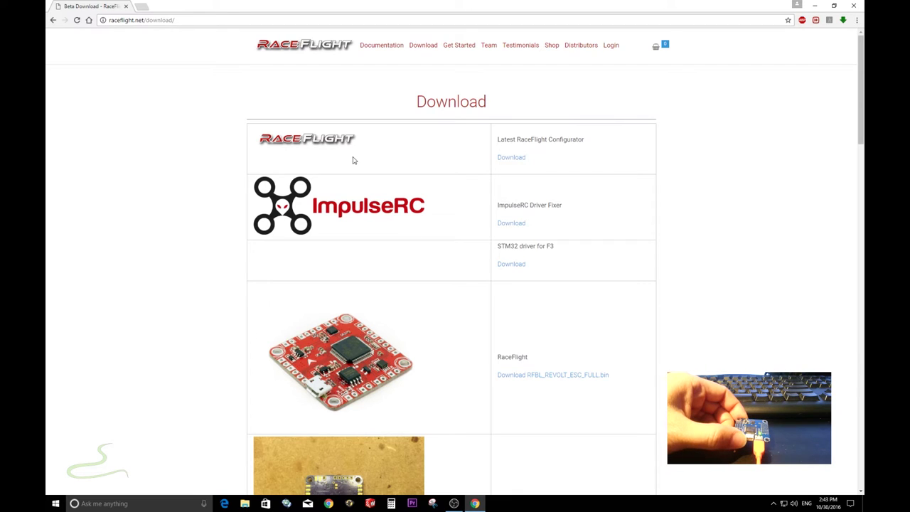
left_click(53, 20)
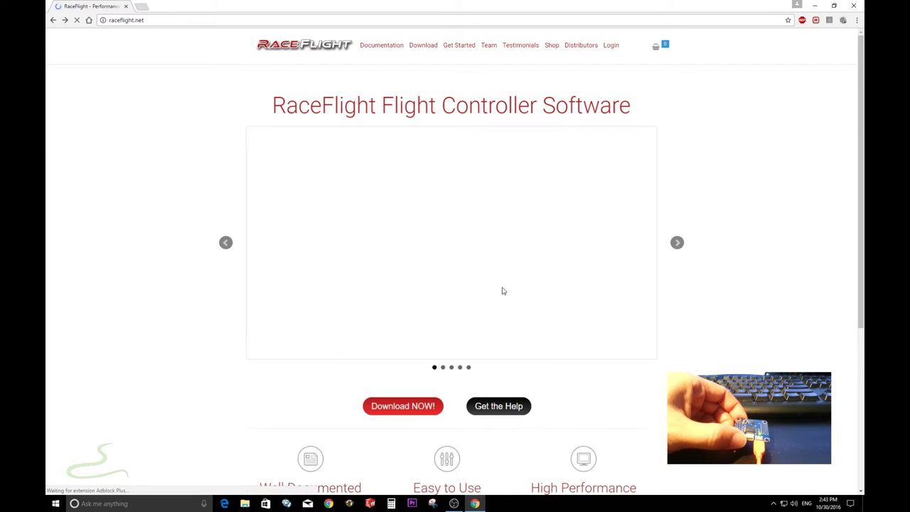
left_click(416, 412)
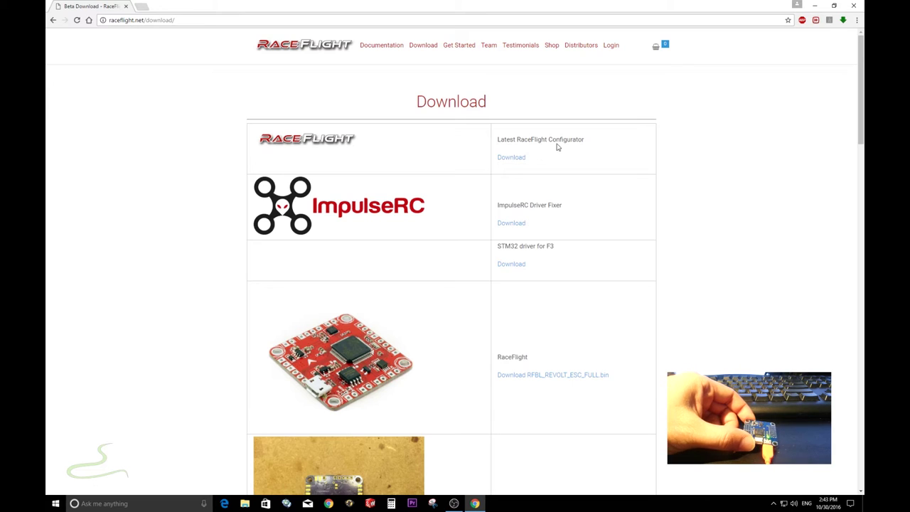
left_click(511, 157)
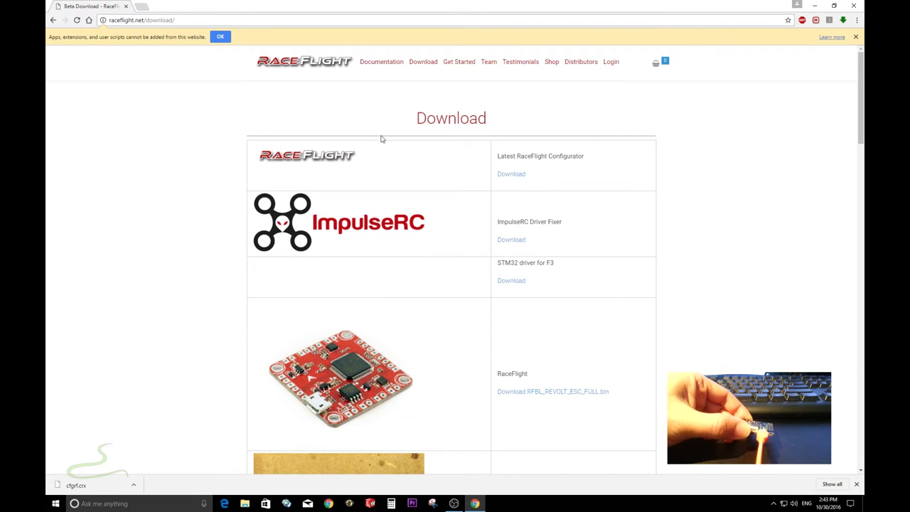
Find the OpenPilot Revolution entry on the Download page, download REVO_BB348.bin and dismiss the extension notice
scroll(489, 327, "down", 5)
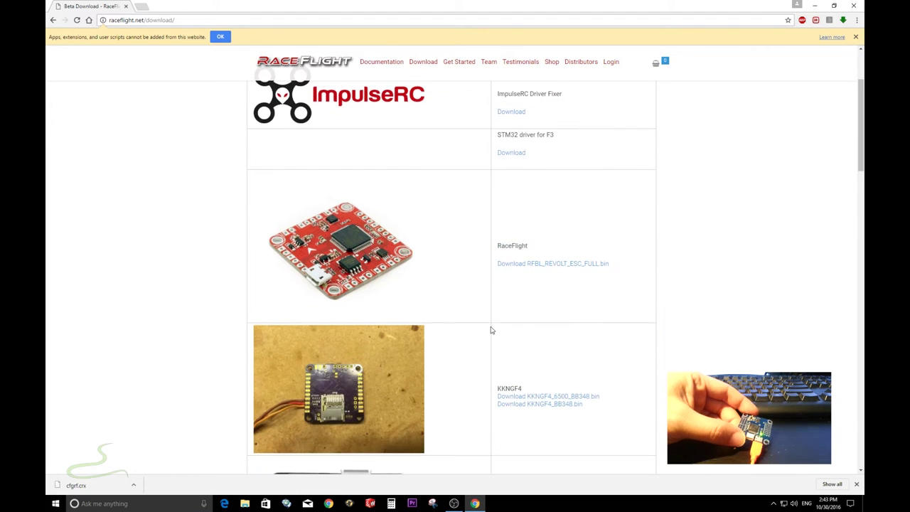
scroll(490, 330, "down", 3)
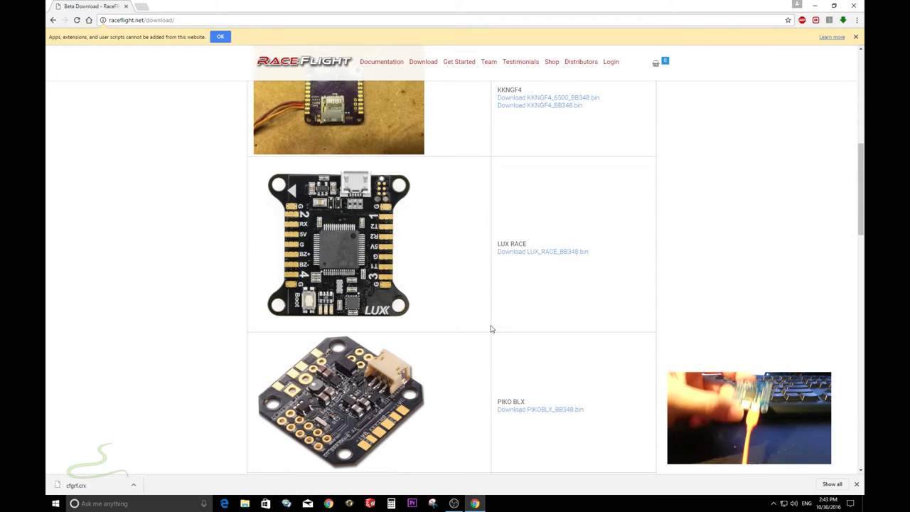
scroll(661, 303, "down", 6)
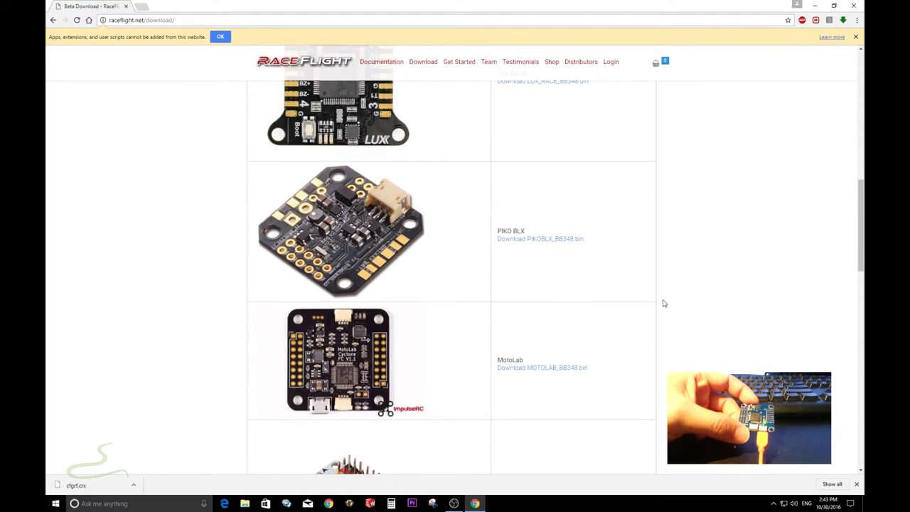
scroll(661, 303, "down", 6)
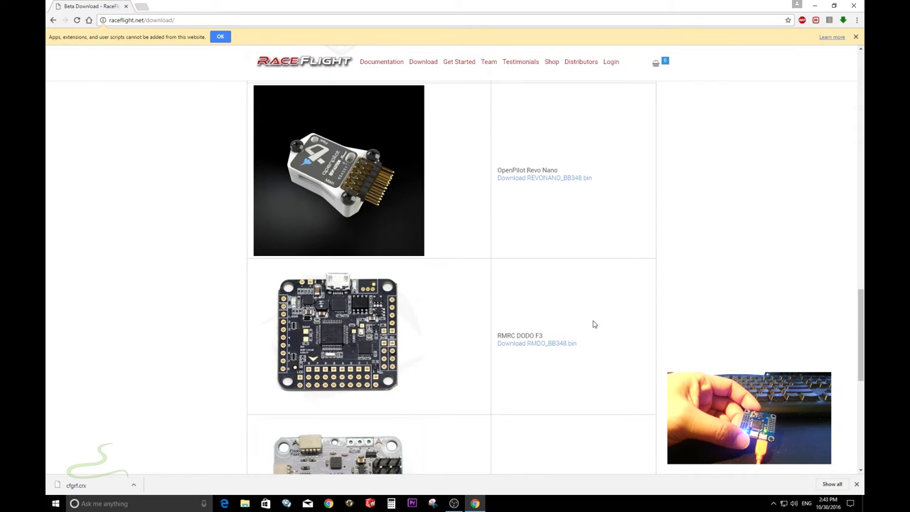
scroll(562, 340, "down", 7)
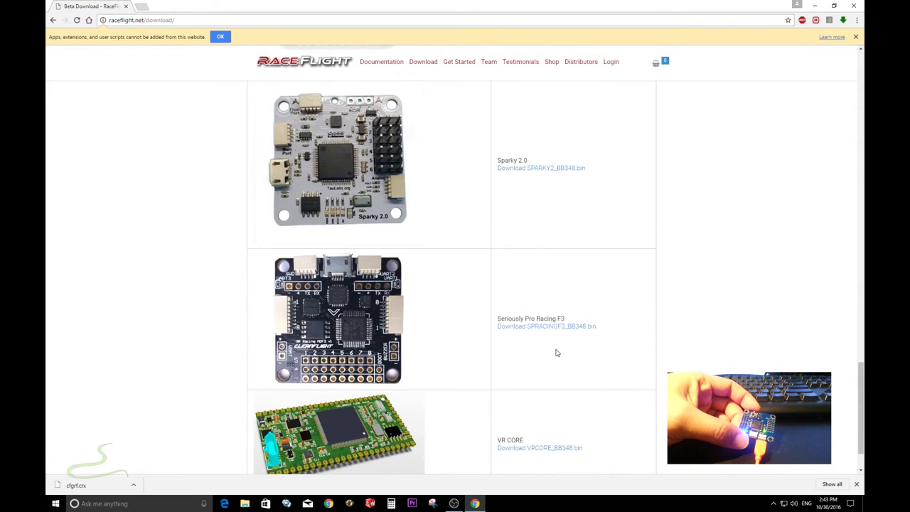
scroll(578, 352, "up", 6)
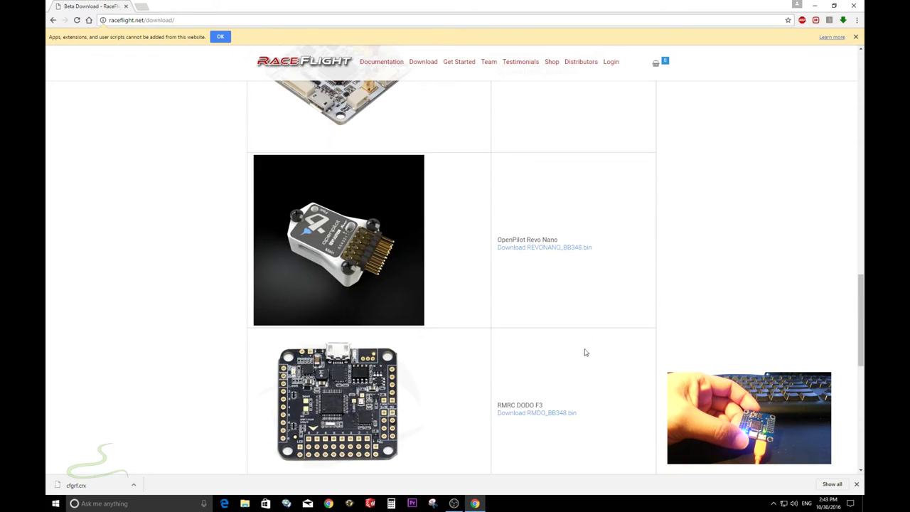
scroll(586, 356, "up", 3)
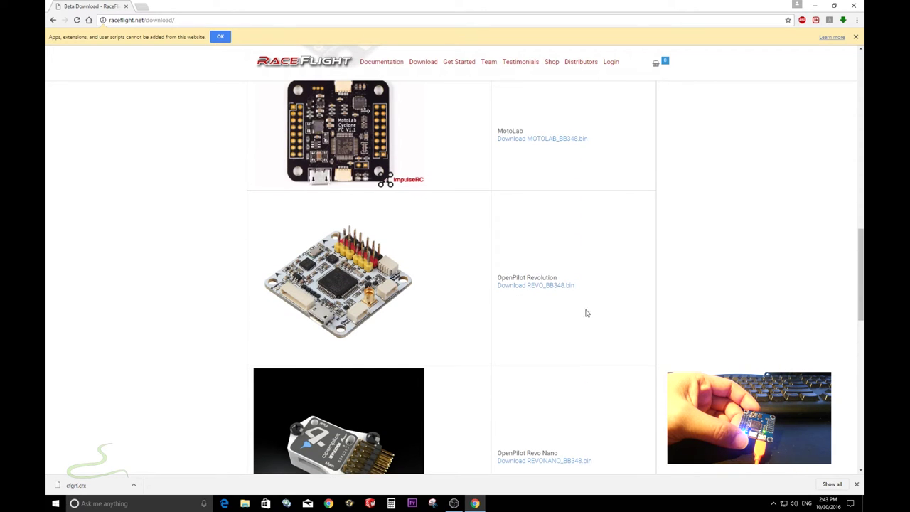
left_click(539, 286)
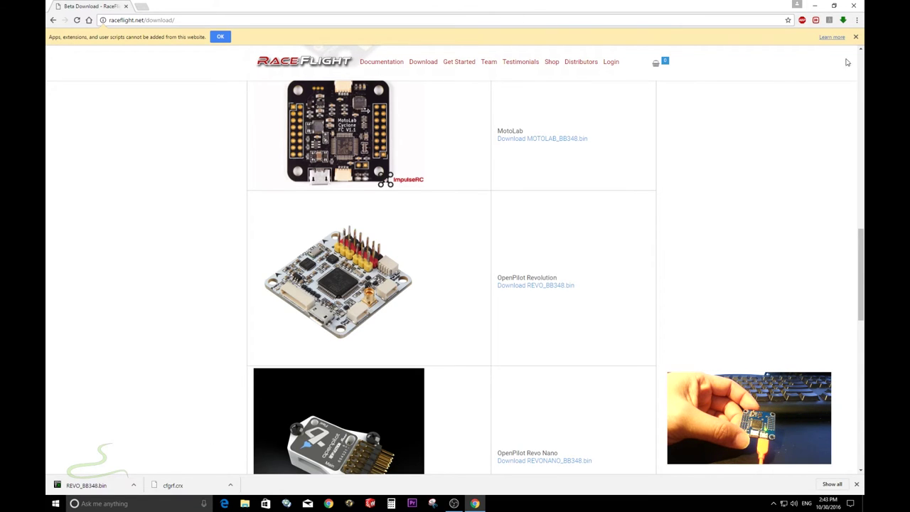
left_click(856, 37)
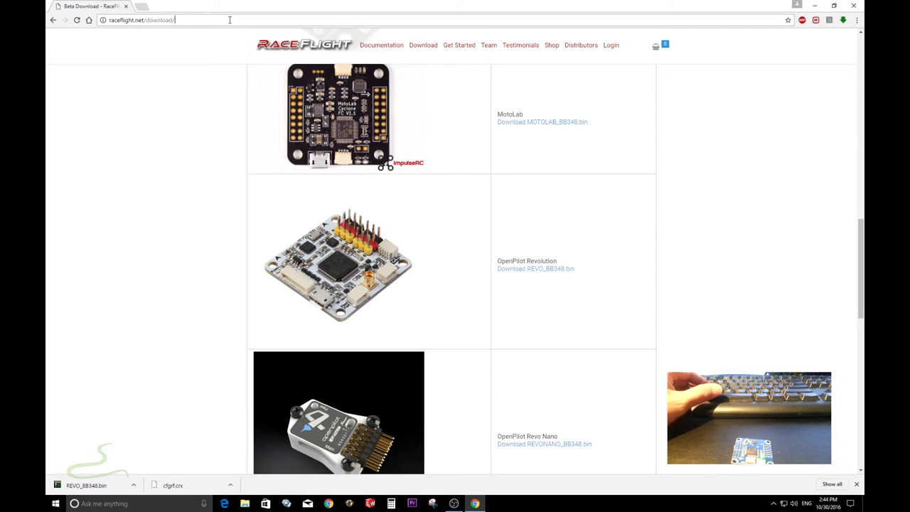
Change the address to raceflight.net/invite and load the Slack invitation page
left_click(229, 20)
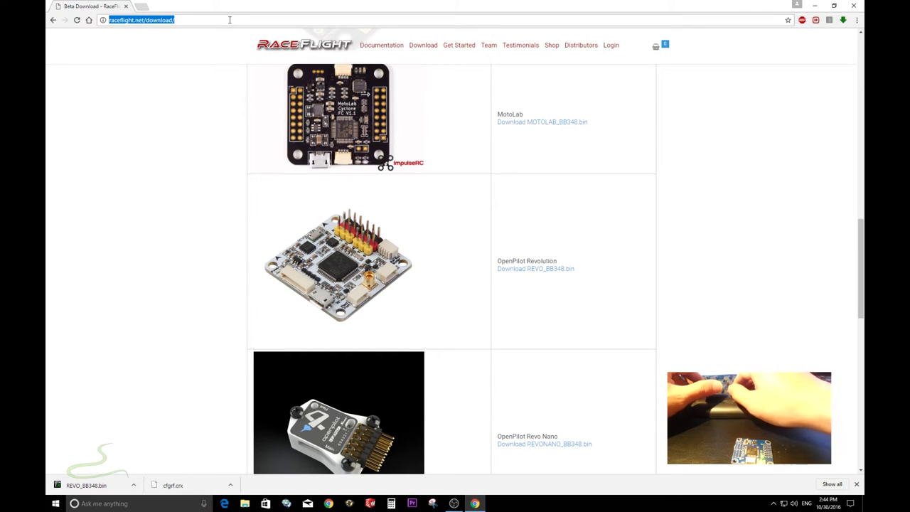
left_click(229, 20)
key("BackSpace")
key("BackSpace")
key("BackSpace")
key("BackSpace")
key("BackSpace")
key("BackSpace")
key("BackSpace")
key("BackSpace")
key("BackSpace")
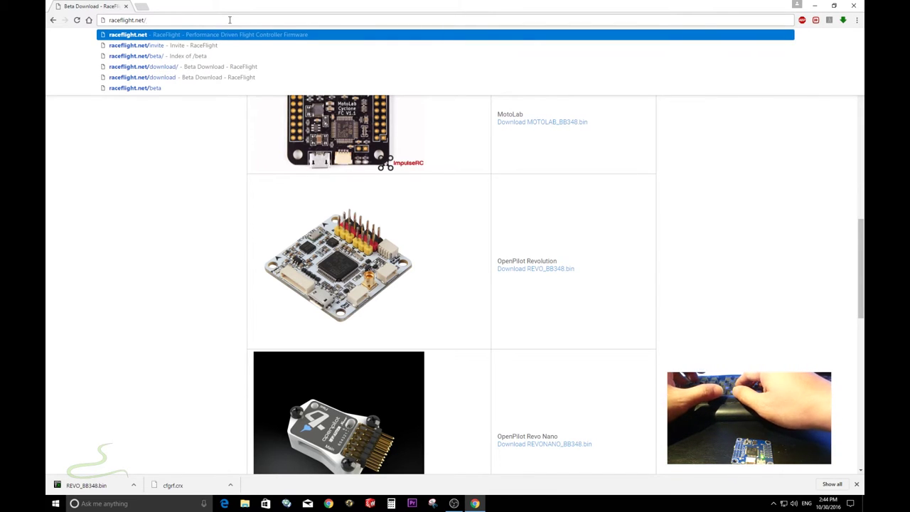
type("invite")
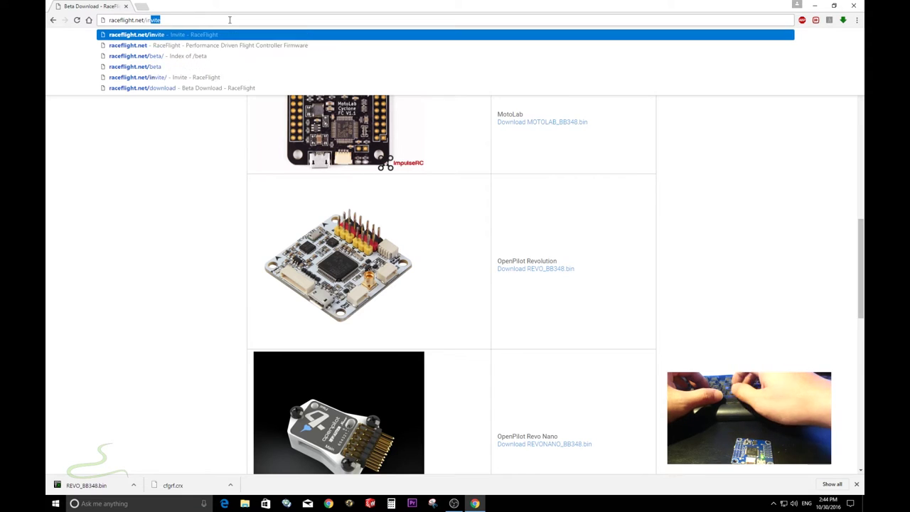
key("Return")
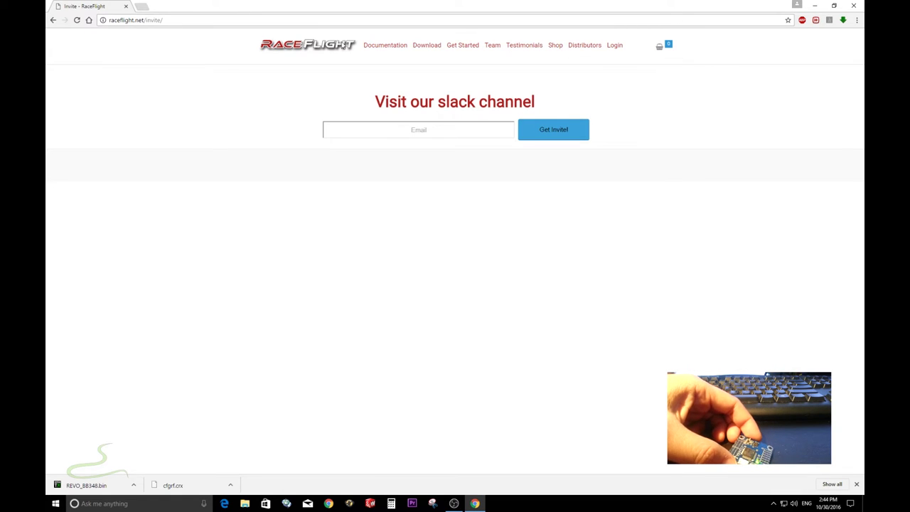
Go to slack.com and open the RaceFlight team
left_click(186, 19)
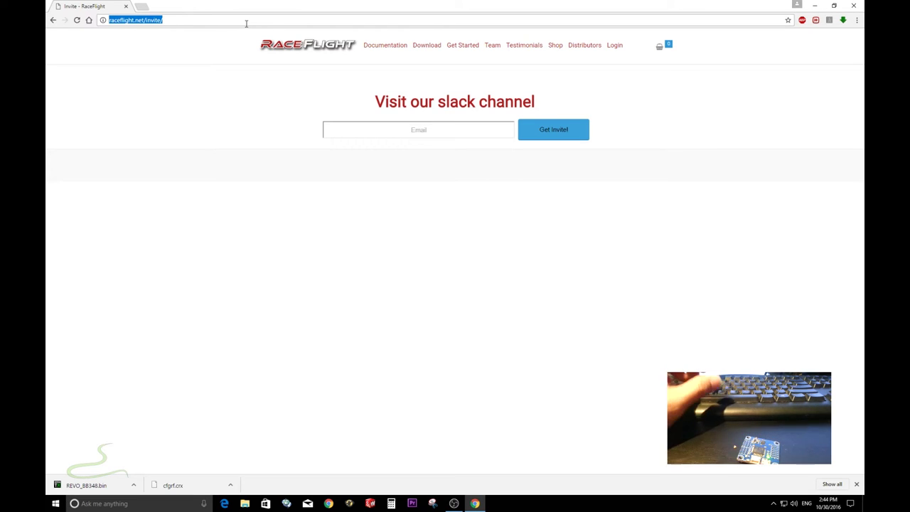
left_click(227, 20)
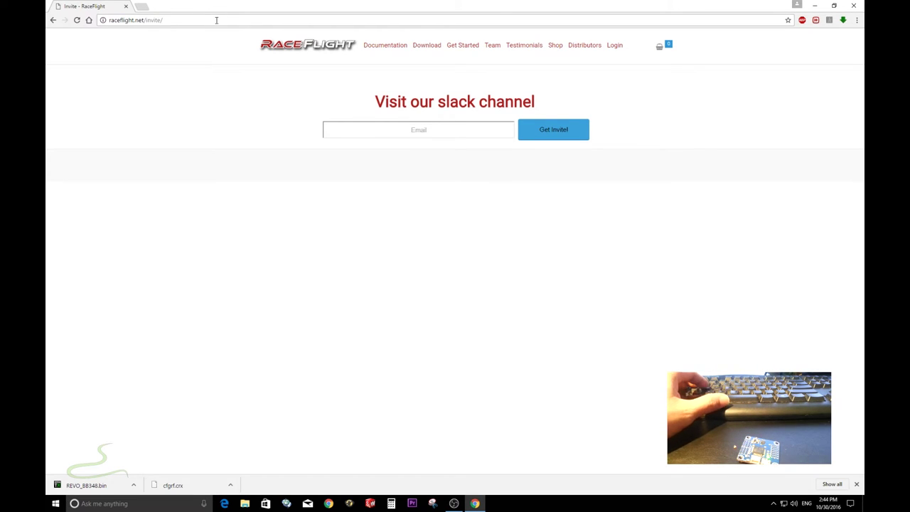
left_click_drag(181, 19, 116, 21)
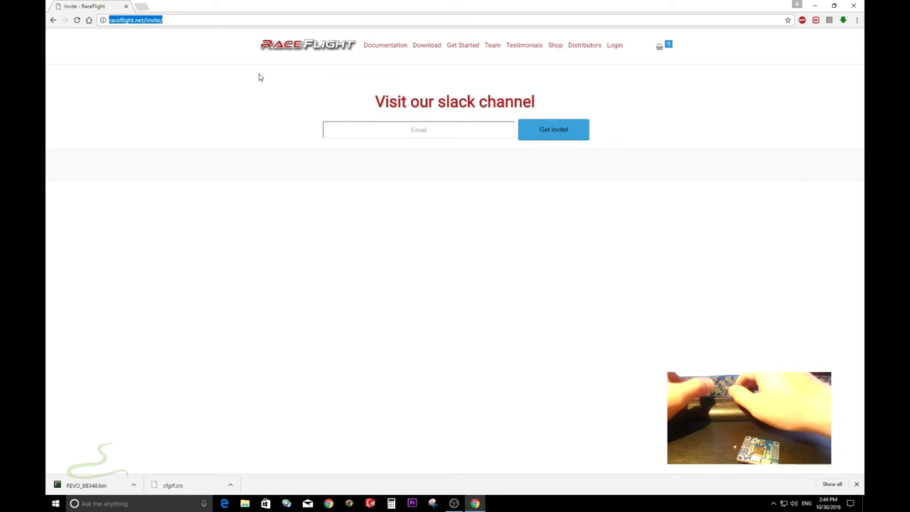
type("slack.com")
key("Return")
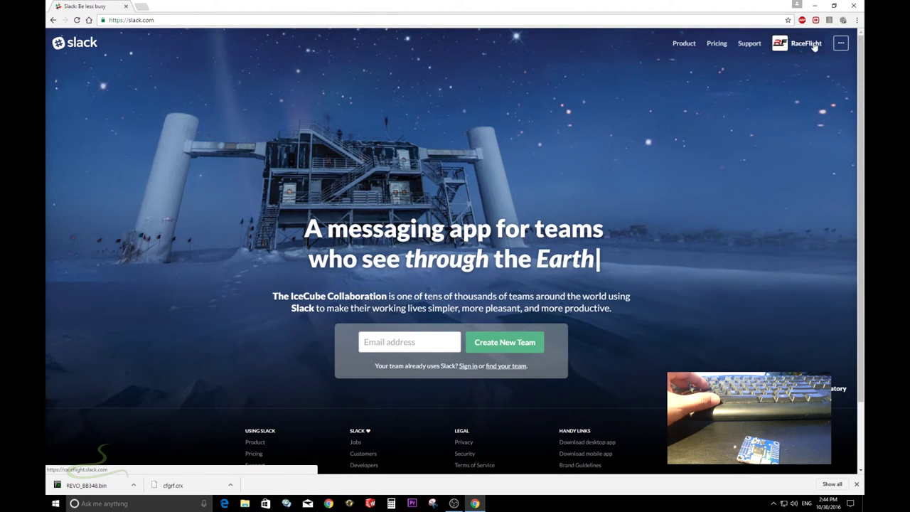
left_click(800, 46)
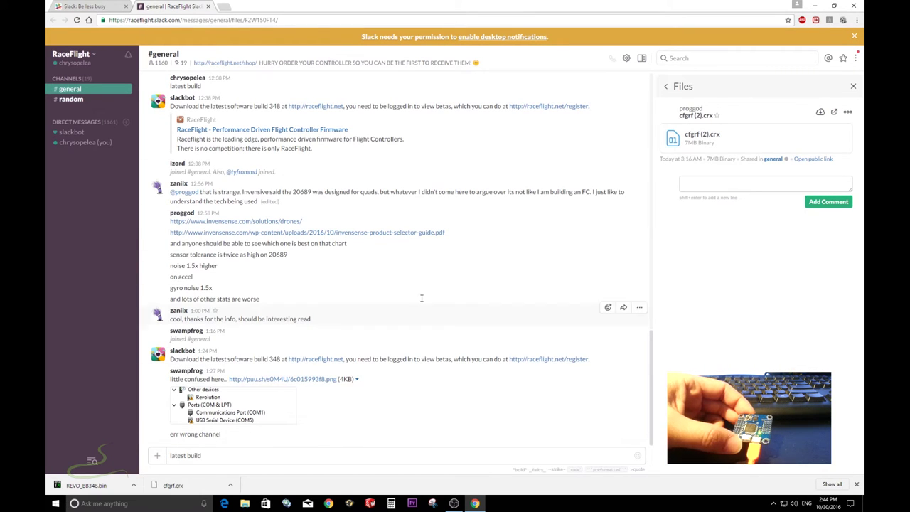
Clear the draft message, visit the random channel, return to general and write "latest build" in the message field without sending it
left_click(229, 455)
key("ctrl+a")
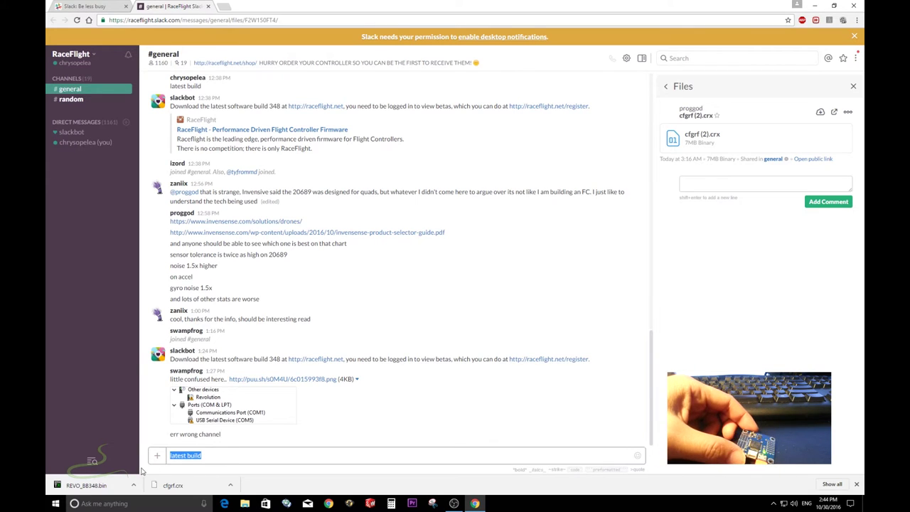
key("BackSpace")
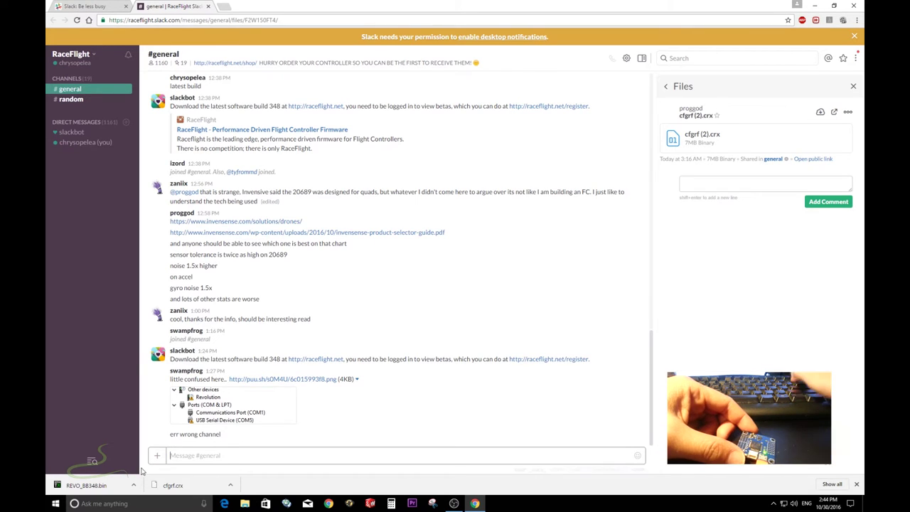
left_click(76, 99)
left_click(79, 90)
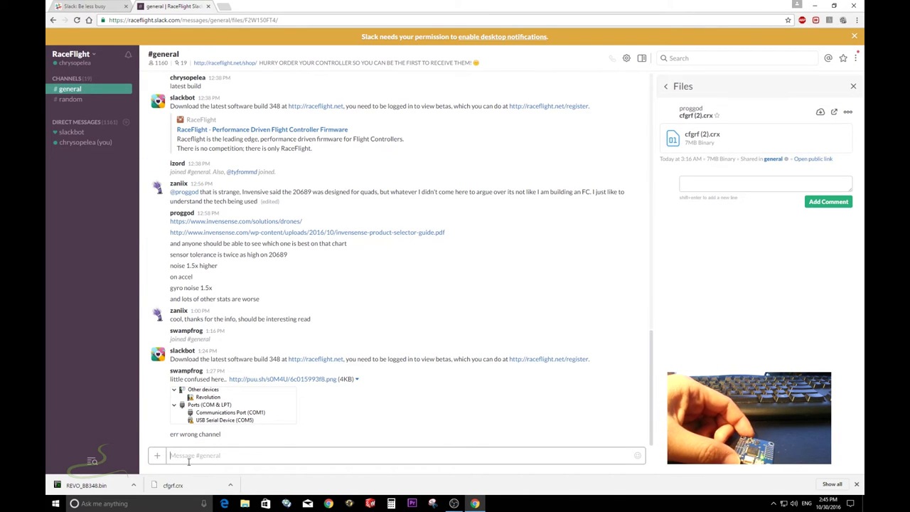
type("latest")
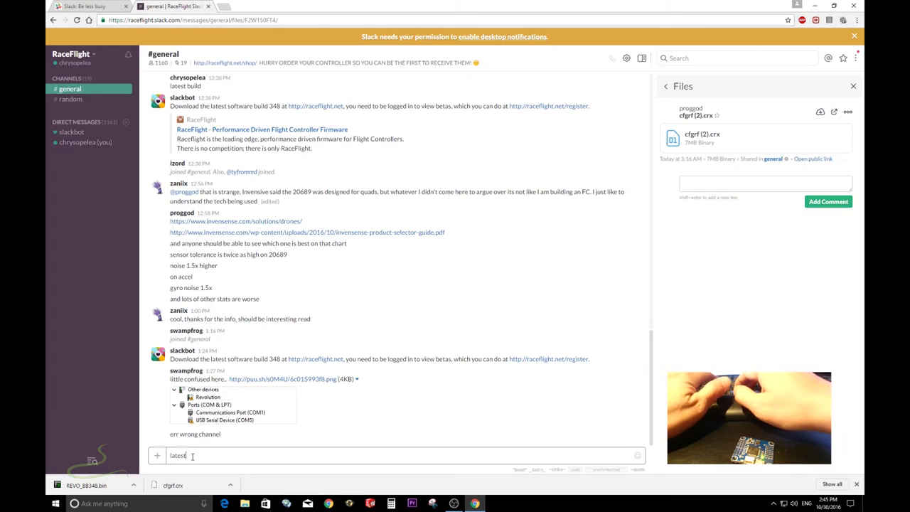
type(" build")
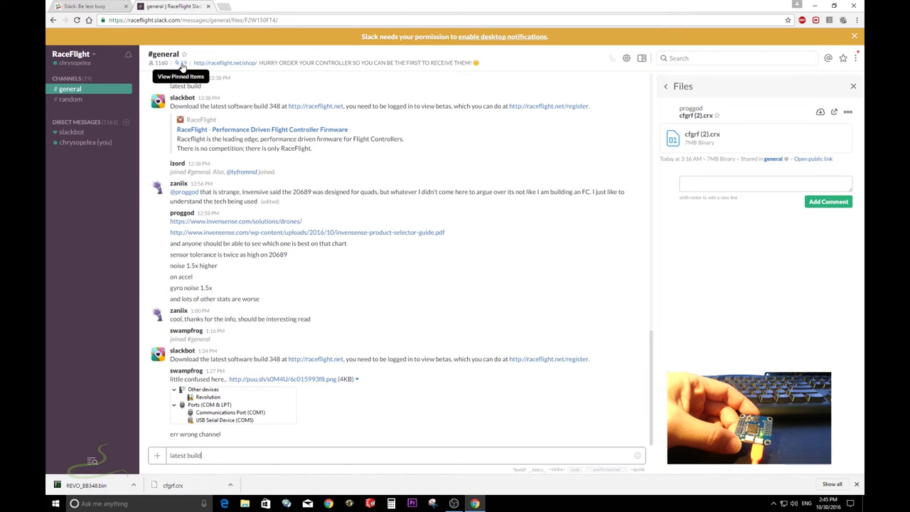
Download cfgrf (2).crx from the general channel's pinned items and keep the file despite the browser's warning
left_click(183, 65)
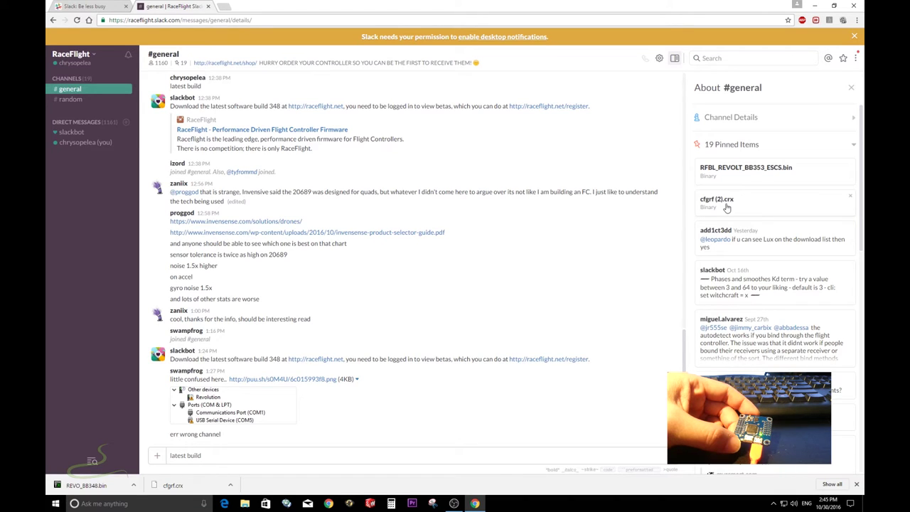
left_click(727, 205)
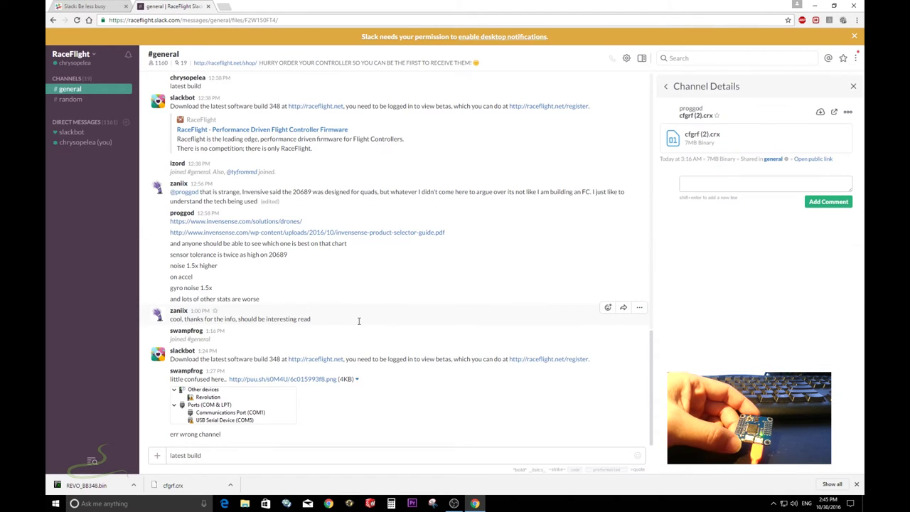
left_click(712, 146)
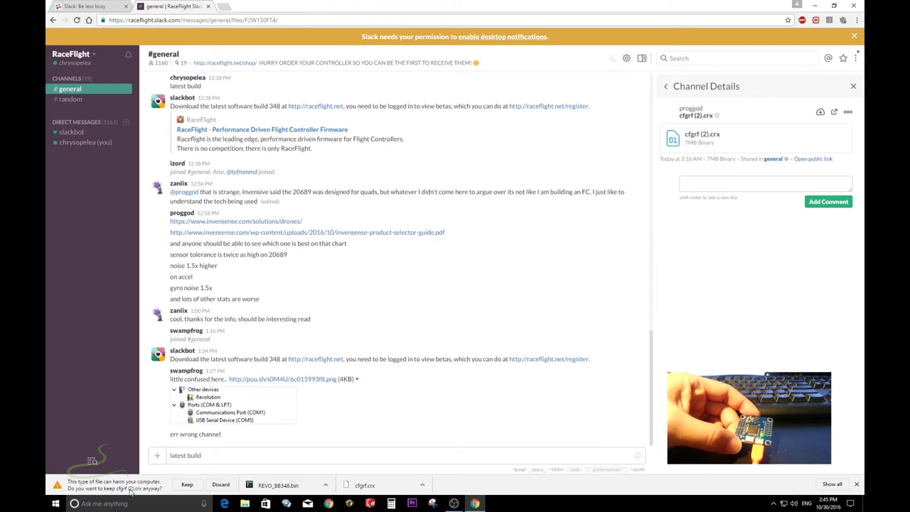
left_click(186, 485)
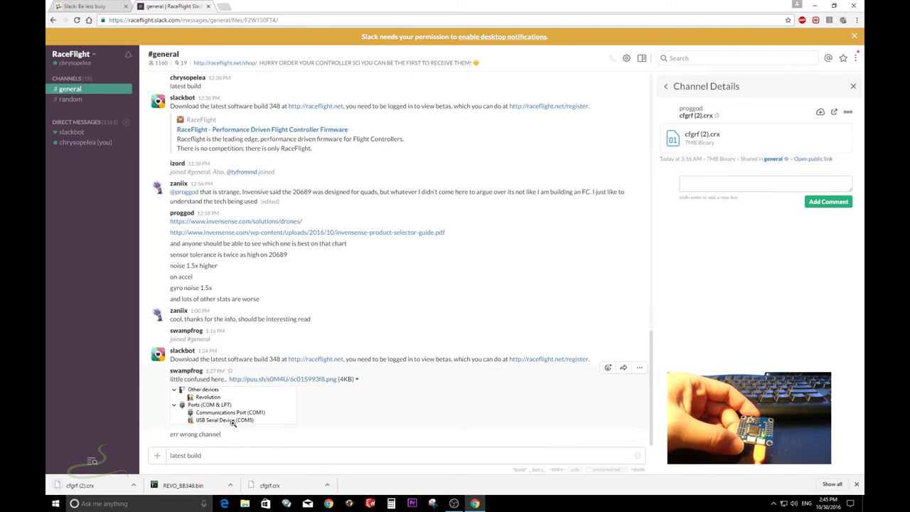
Show the downloaded cfgrf (2).crx in its folder, restore the folder to a smaller window and close Chrome
left_click(133, 485)
left_click(158, 456)
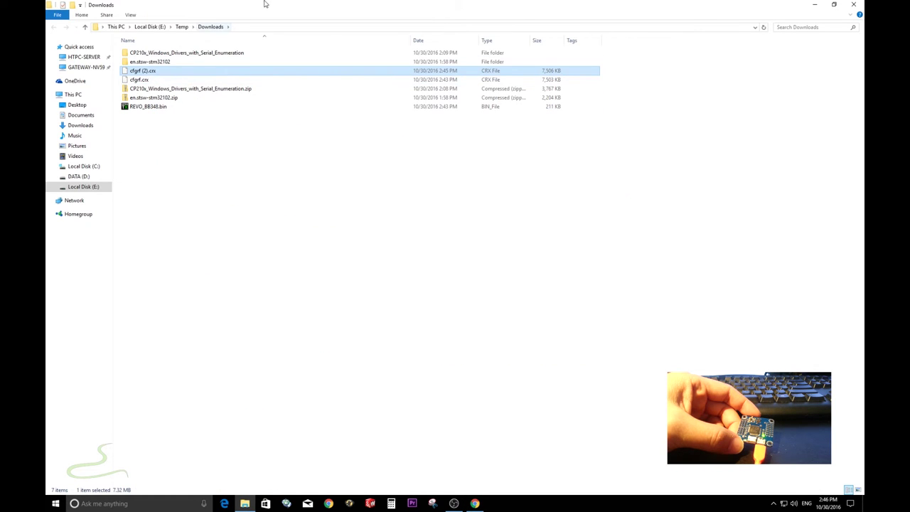
left_click_drag(266, 4, 423, 69)
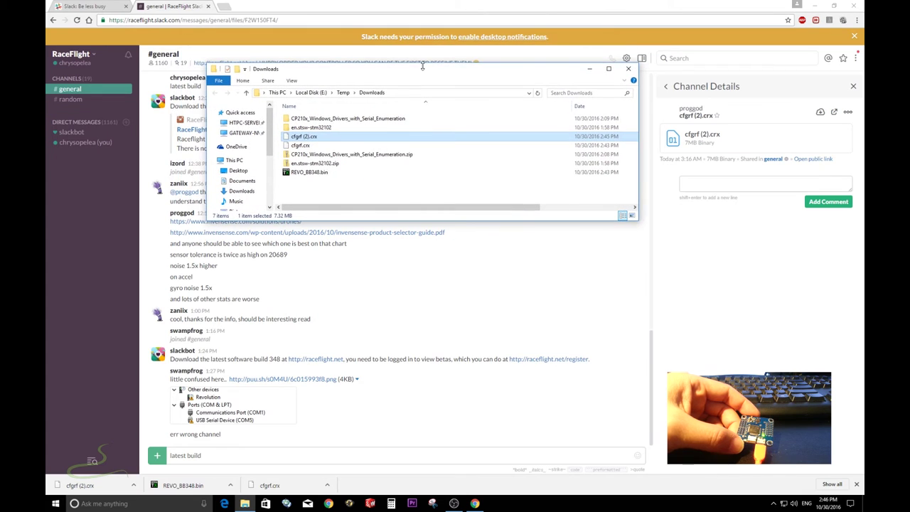
left_click(856, 7)
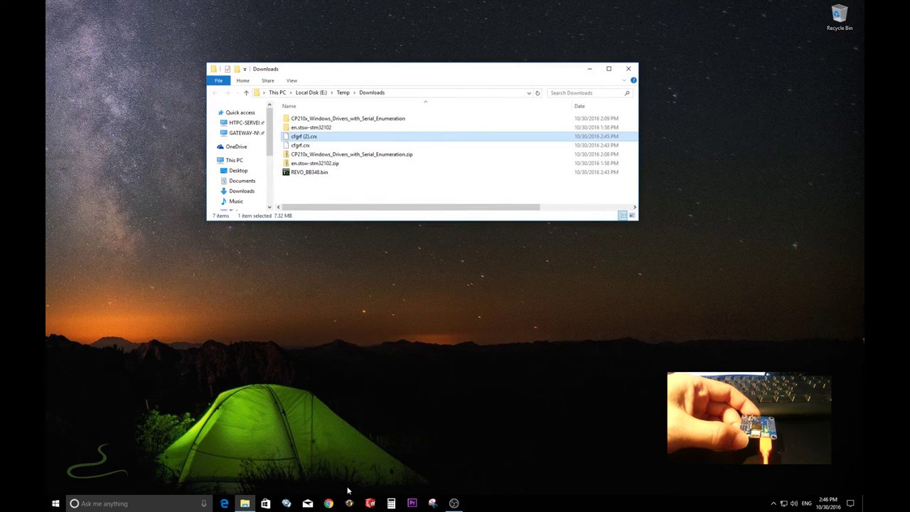
Reopen Chrome, go to its Extensions page and enable Developer mode
left_click(328, 504)
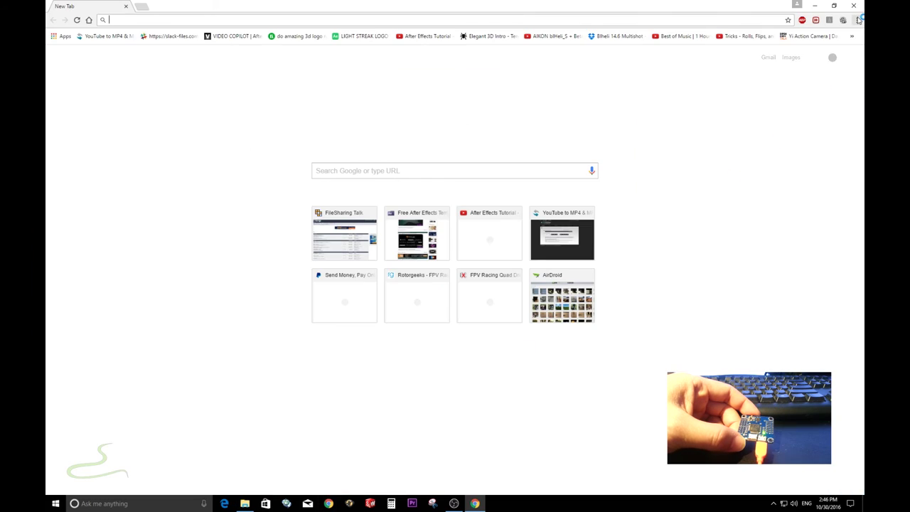
left_click(858, 20)
mouse_move(804, 144)
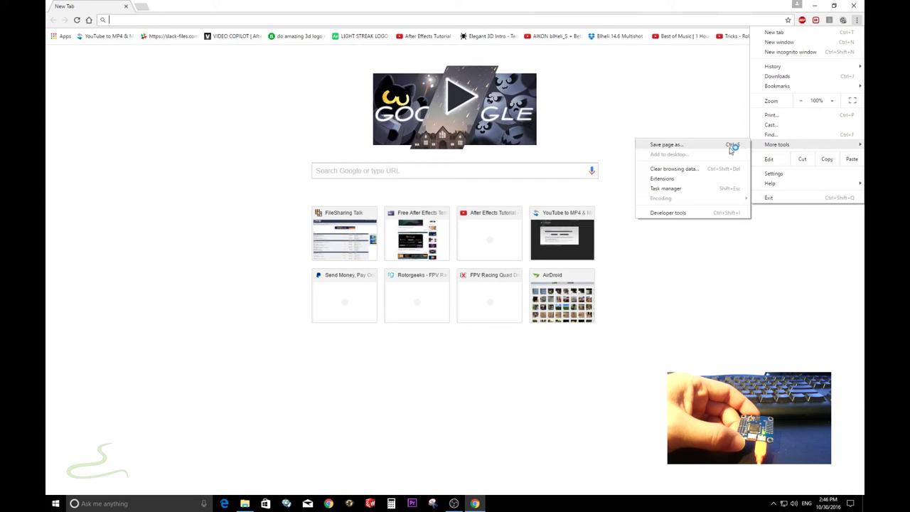
left_click(662, 178)
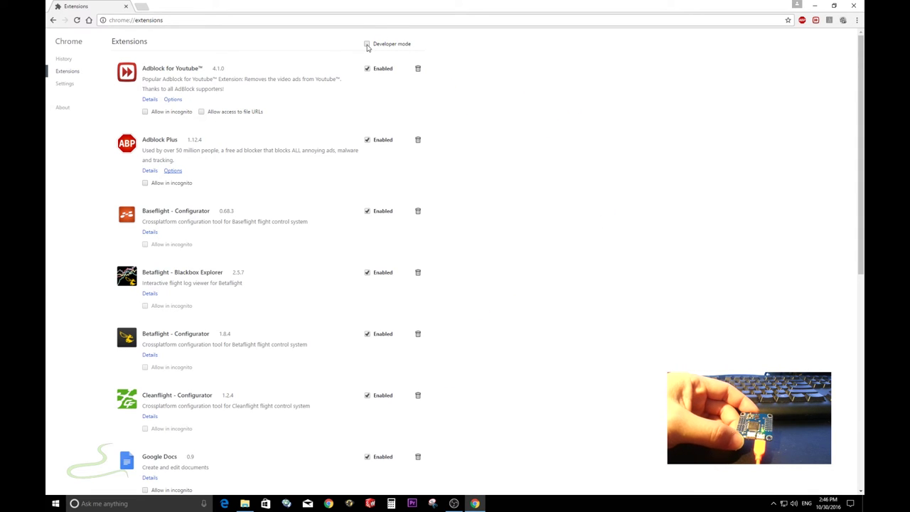
left_click(367, 44)
Install RaceFlight - Configurator from cfgrf.crx in the Downloads folder onto the Extensions page, launch the app and close it
left_click(244, 504)
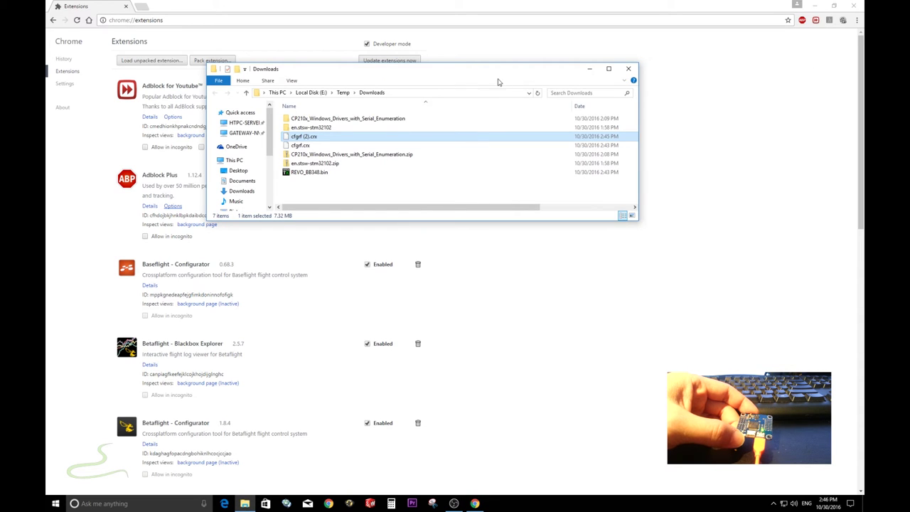
left_click_drag(499, 83, 787, 92)
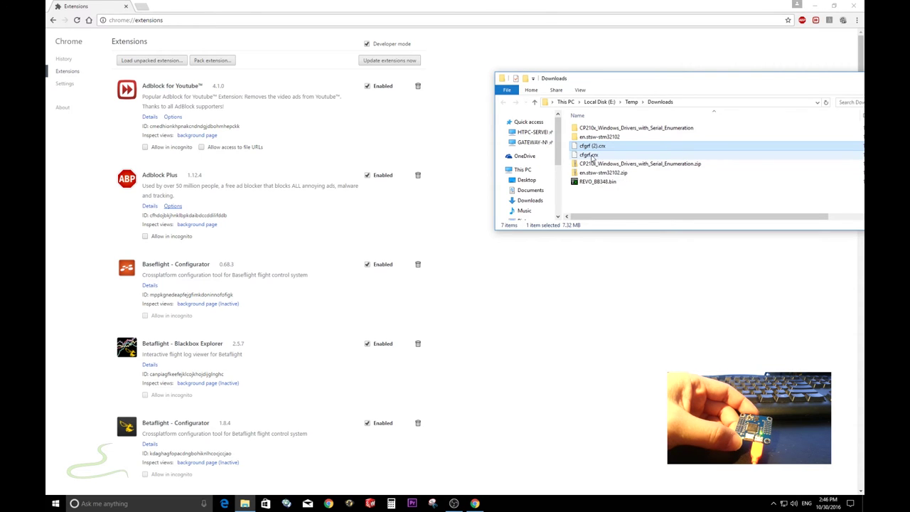
left_click(590, 155)
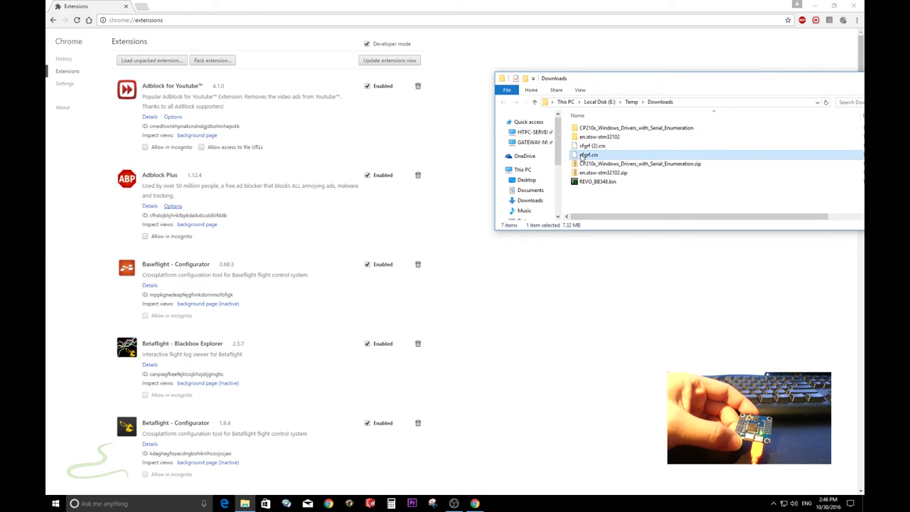
left_click_drag(583, 157, 442, 167)
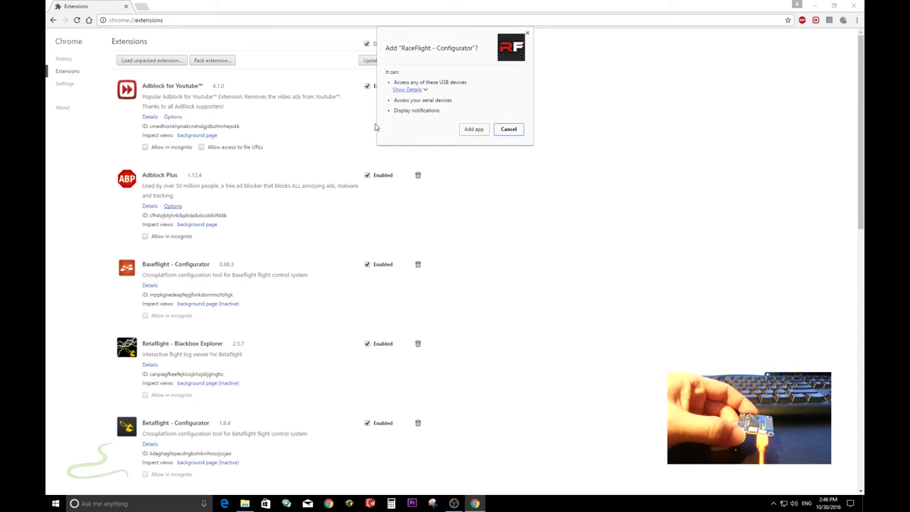
left_click(474, 129)
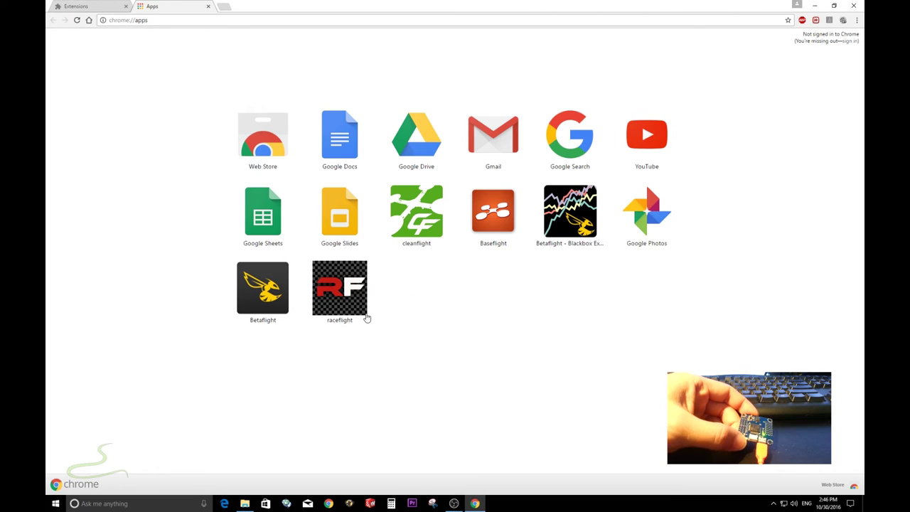
left_click(337, 300)
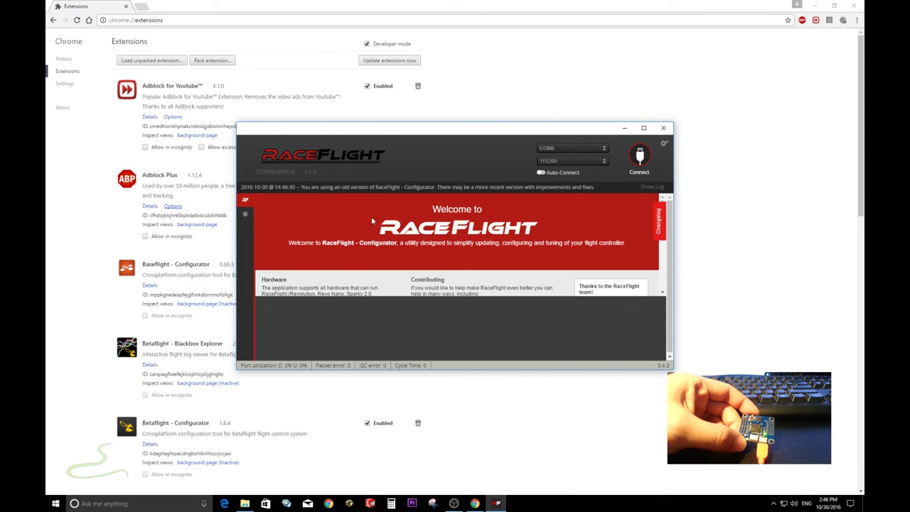
left_click(663, 129)
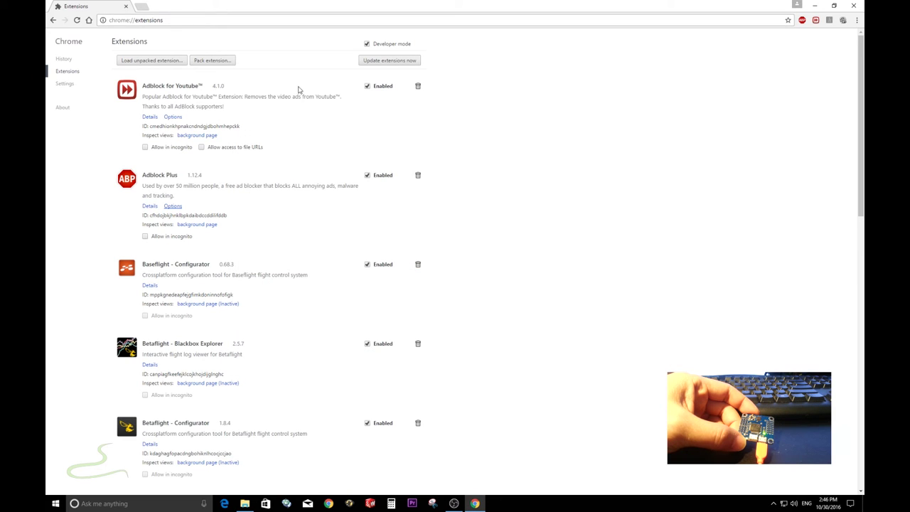
Remove the raceflight app from Chrome through the Apps page
left_click(54, 20)
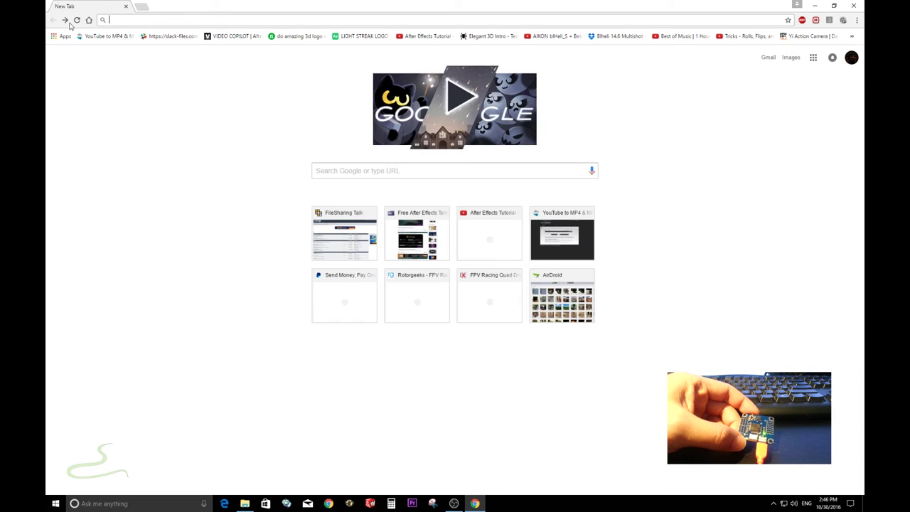
left_click(857, 20)
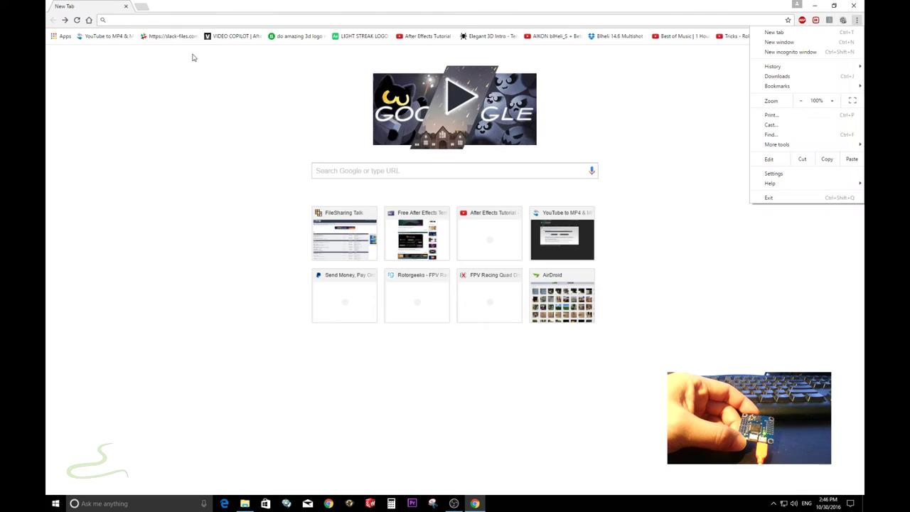
left_click(66, 38)
right_click(344, 292)
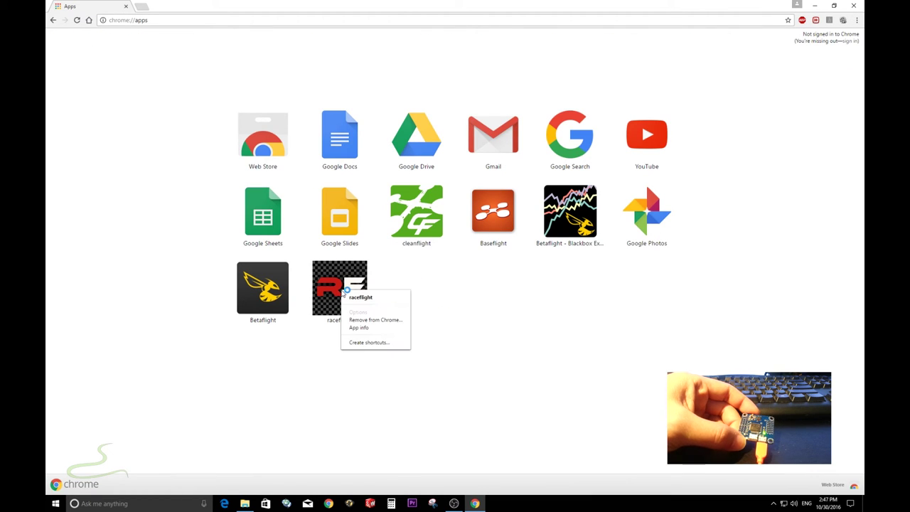
left_click(363, 320)
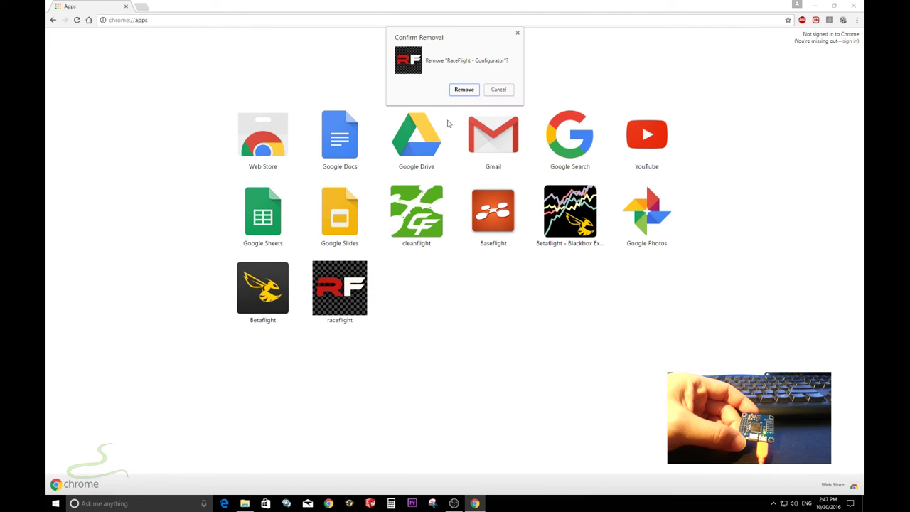
left_click(462, 90)
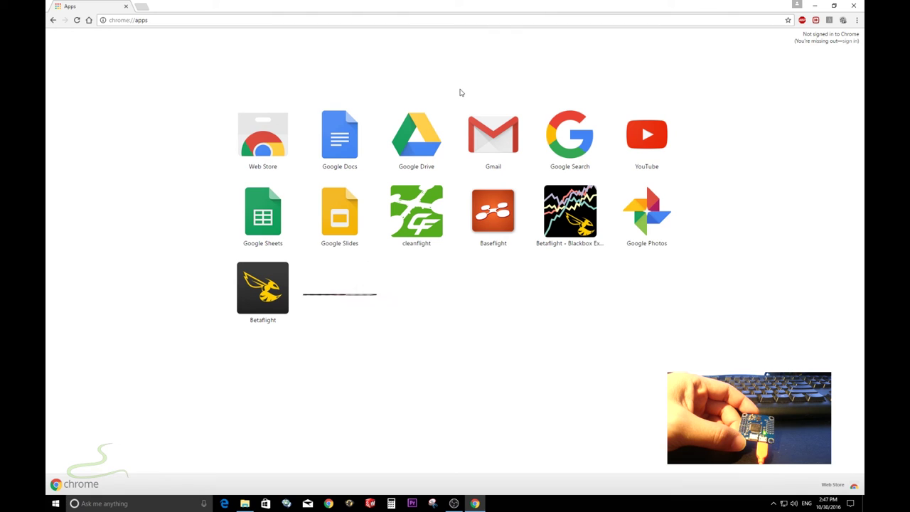
Reopen the Extensions page and install RaceFlight - Configurator from cfgrf (2).crx in the Downloads folder
left_click(856, 20)
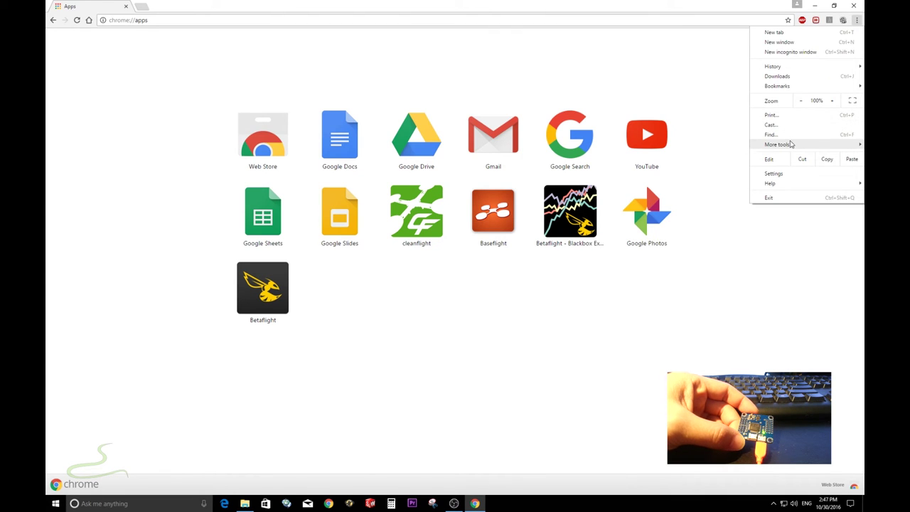
mouse_move(792, 145)
left_click(682, 178)
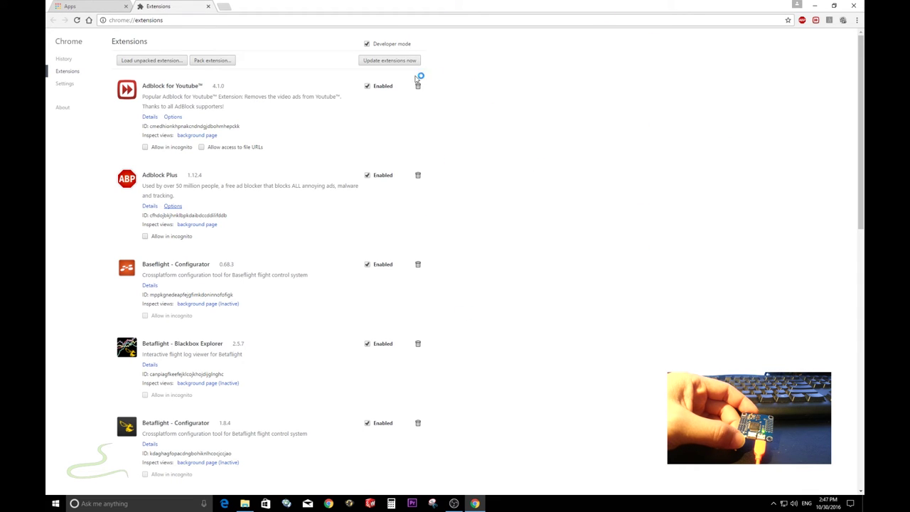
left_click(245, 503)
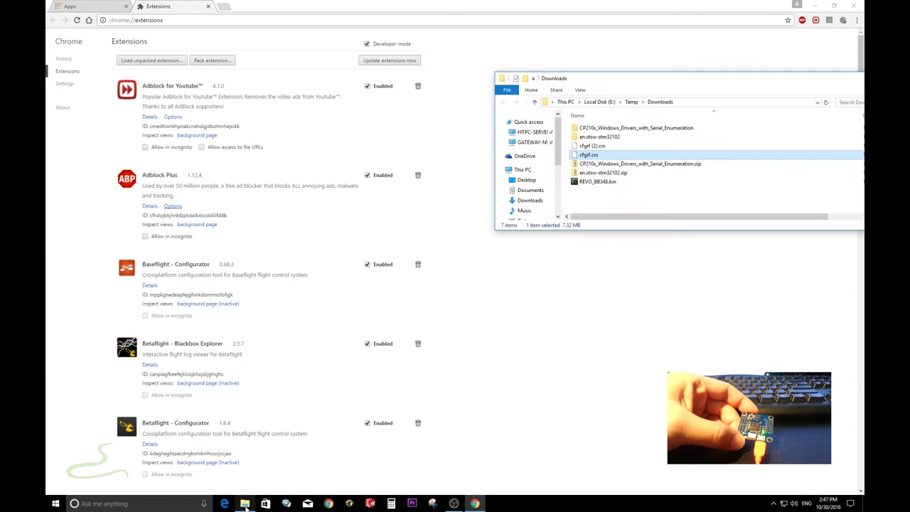
left_click(588, 147)
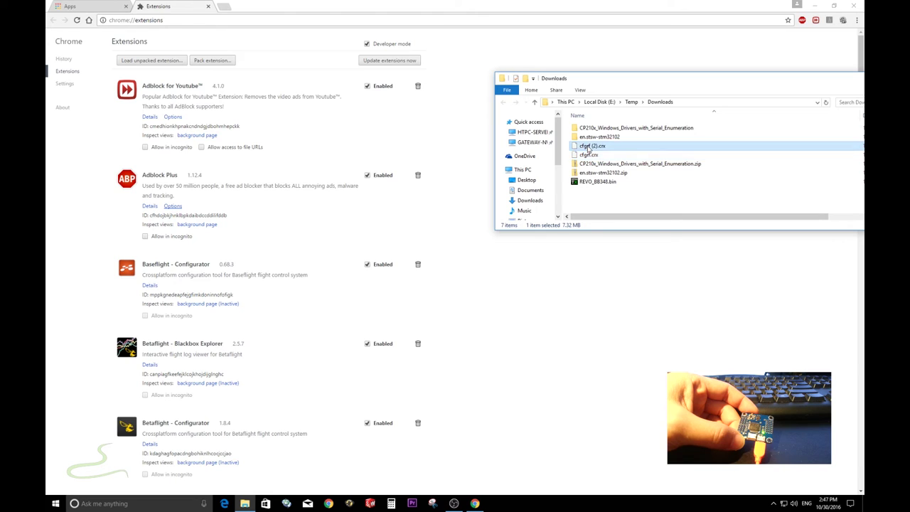
left_click_drag(595, 147, 369, 170)
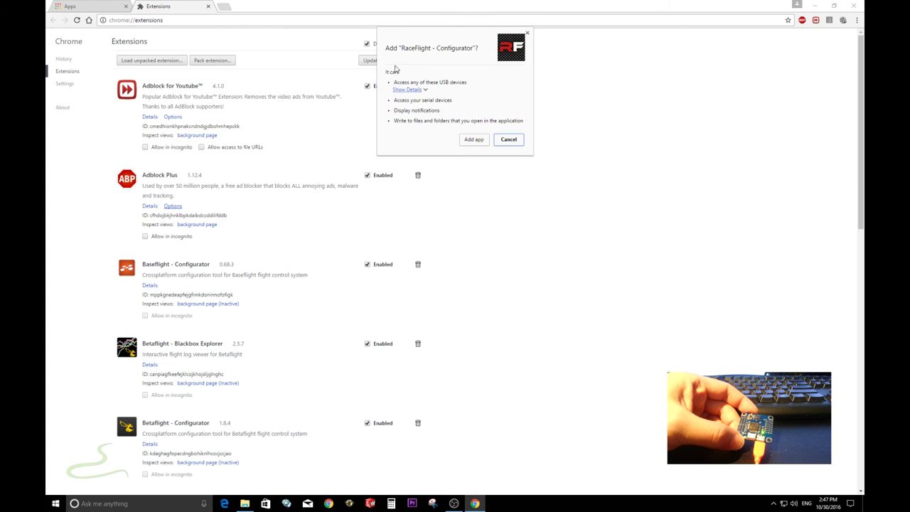
left_click(473, 140)
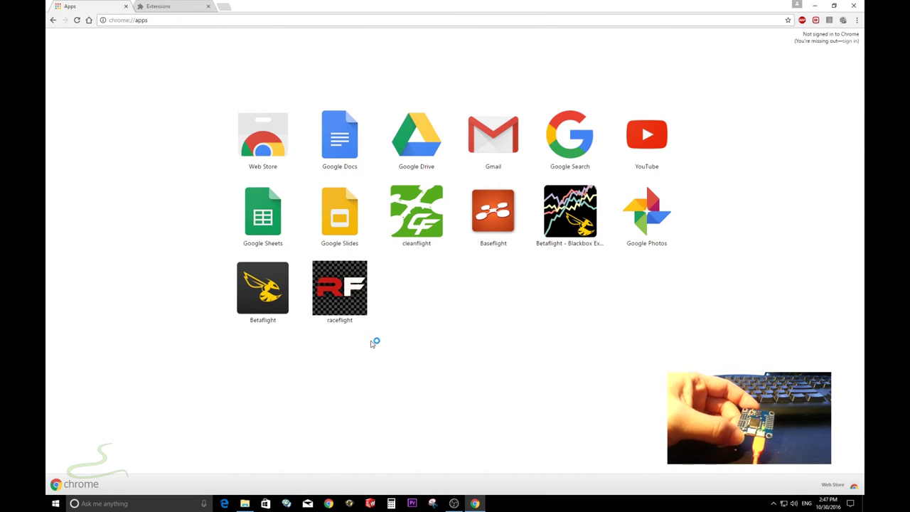
Launch the raceflight app, maximize its window and open the Firmware Flasher
left_click(339, 305)
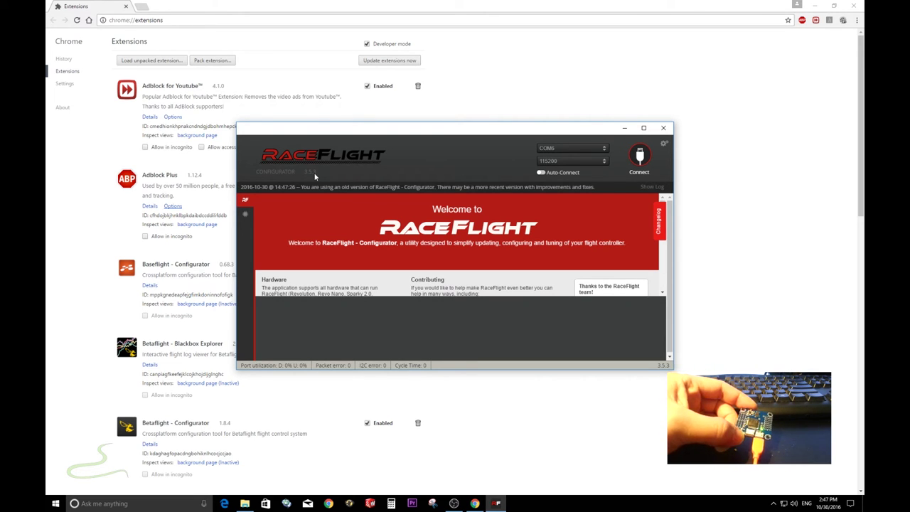
double_click(429, 128)
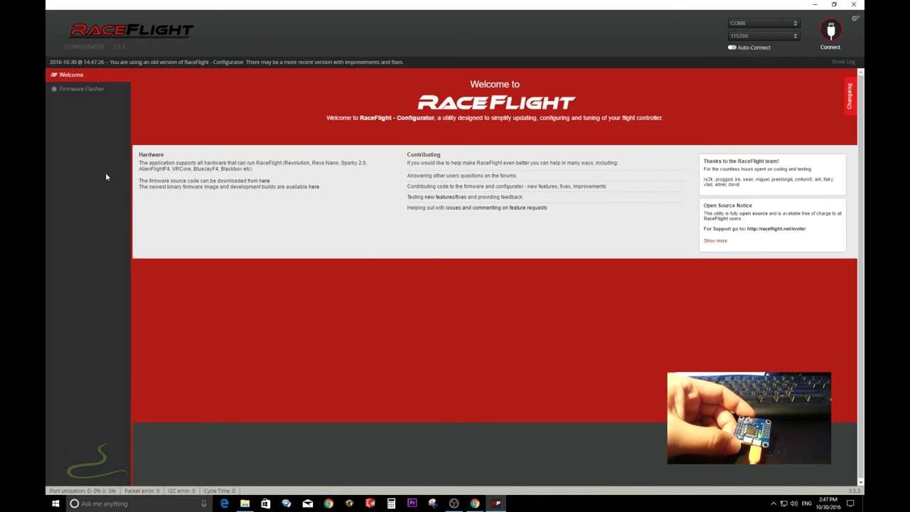
left_click(84, 90)
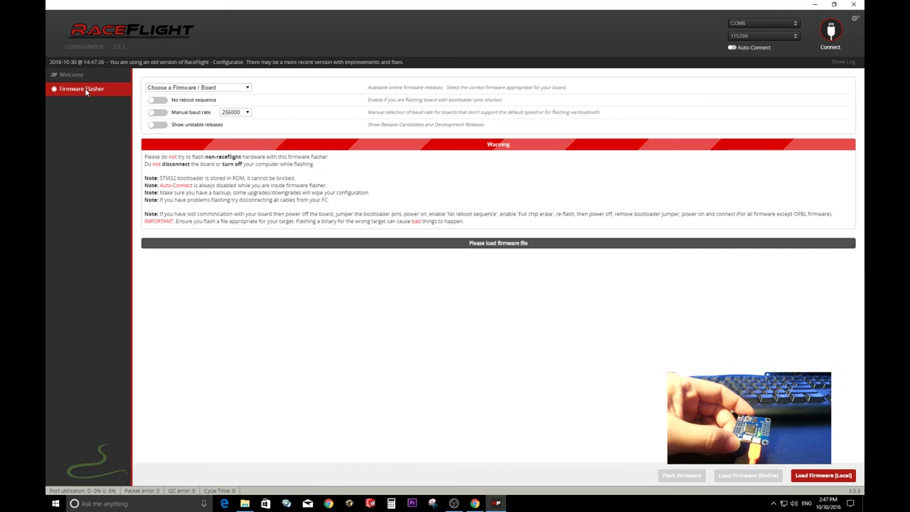
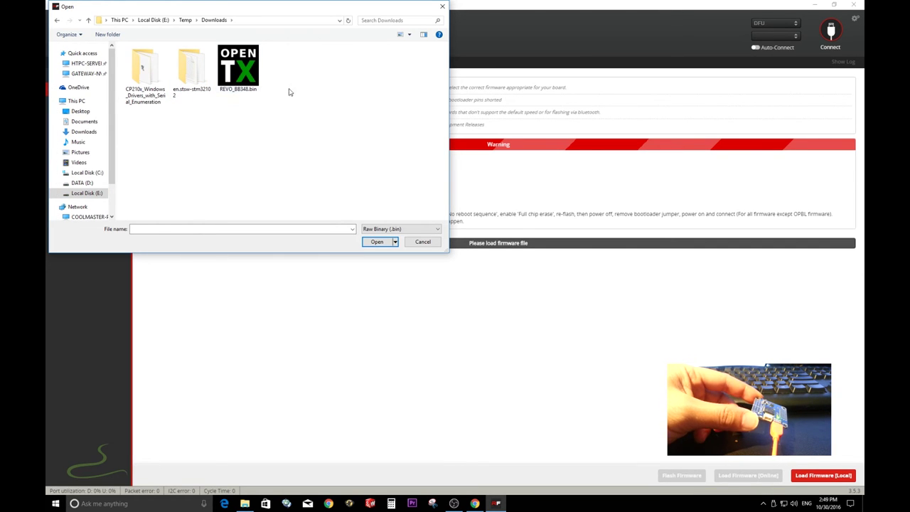
Load the local firmware file REVO_BB348.bin from the Downloads folder and flash it to the flight controller
left_click(239, 78)
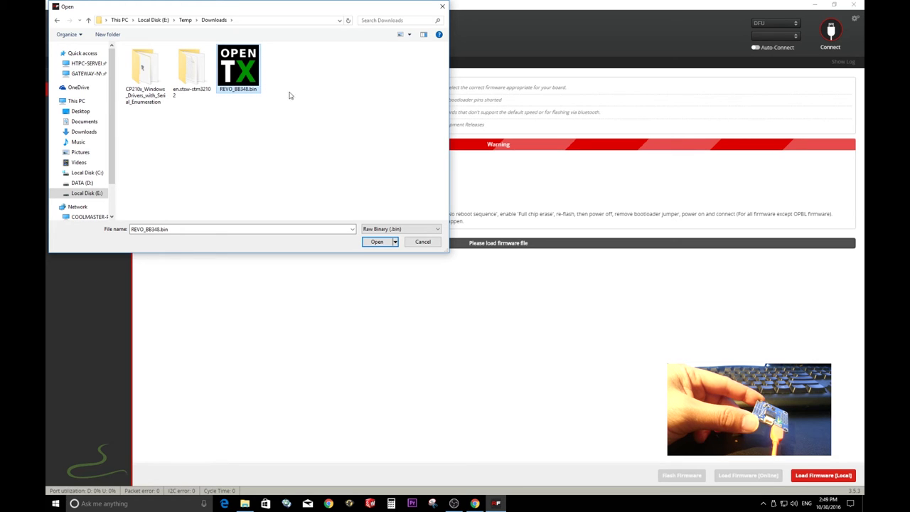
left_click(377, 241)
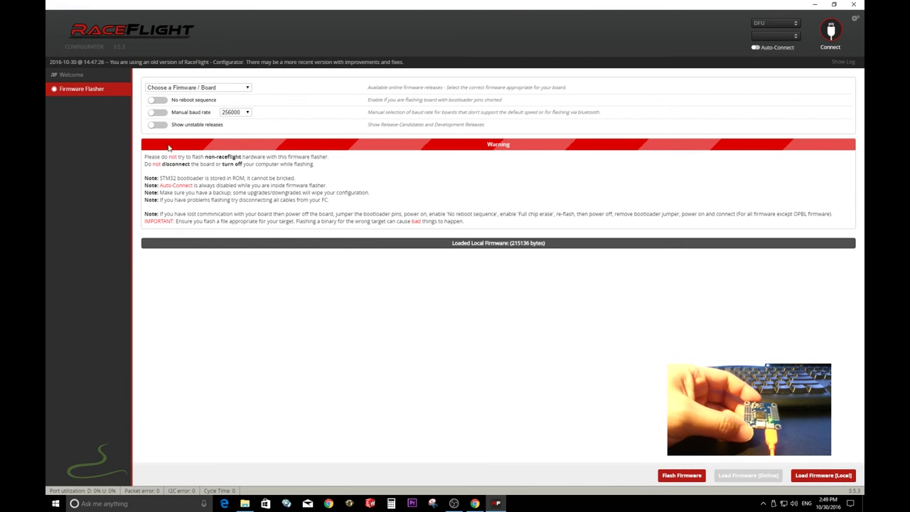
left_click(679, 476)
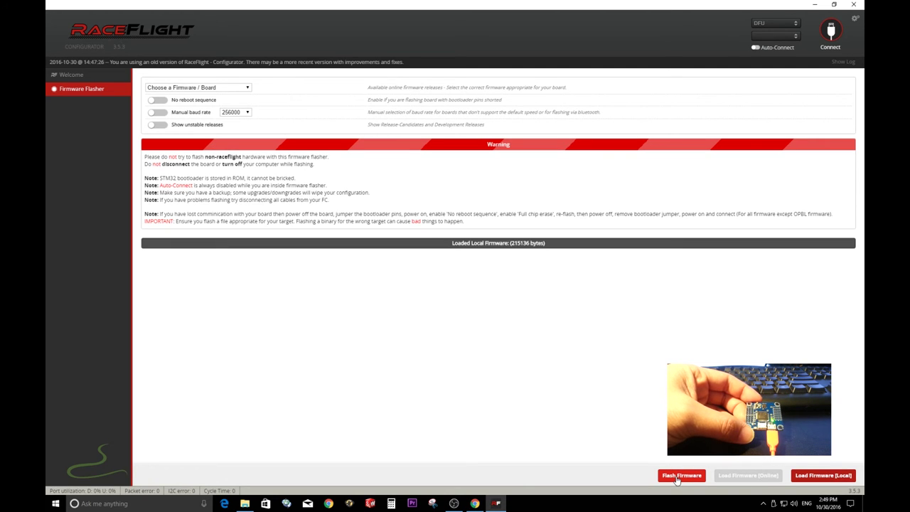
left_click(678, 477)
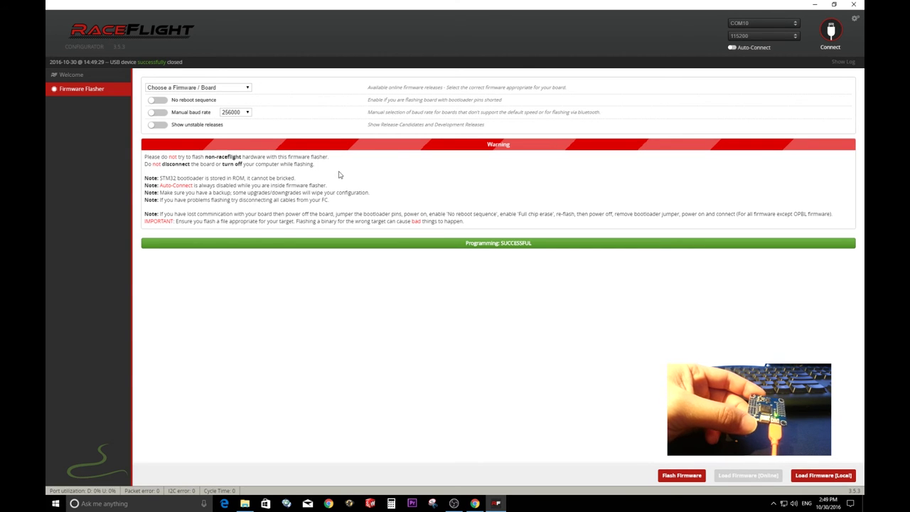
Return to the Welcome page and connect to the flight controller
left_click(74, 75)
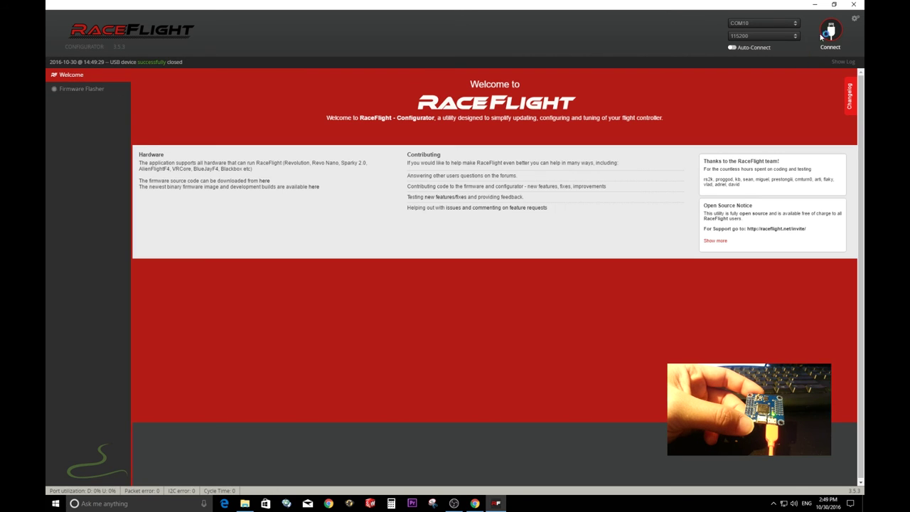
left_click(829, 31)
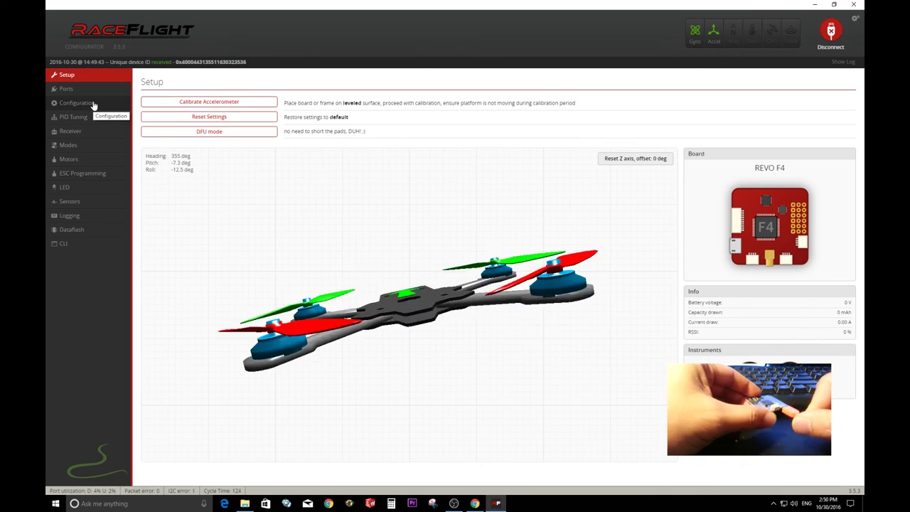
In Configuration, enable TELEMETRY and choose SBUS as the serial receiver provider without saving
left_click(93, 104)
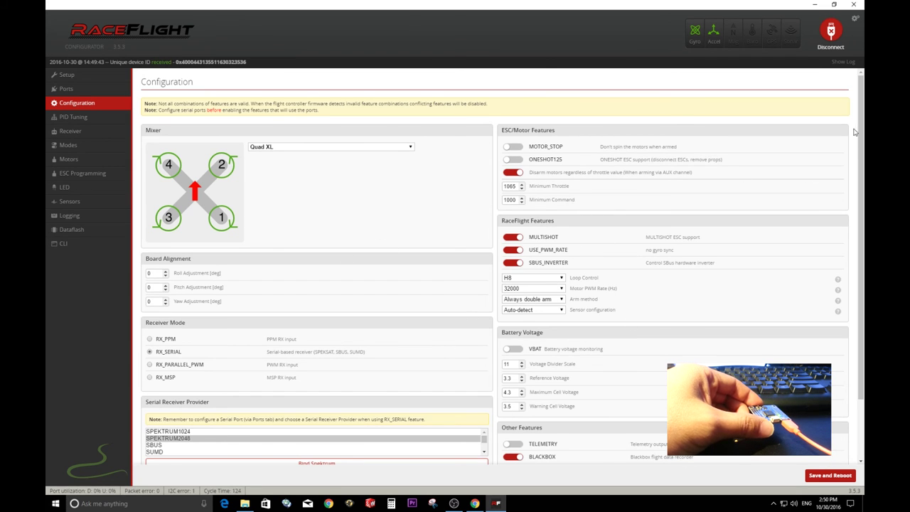
left_click_drag(860, 133, 861, 188)
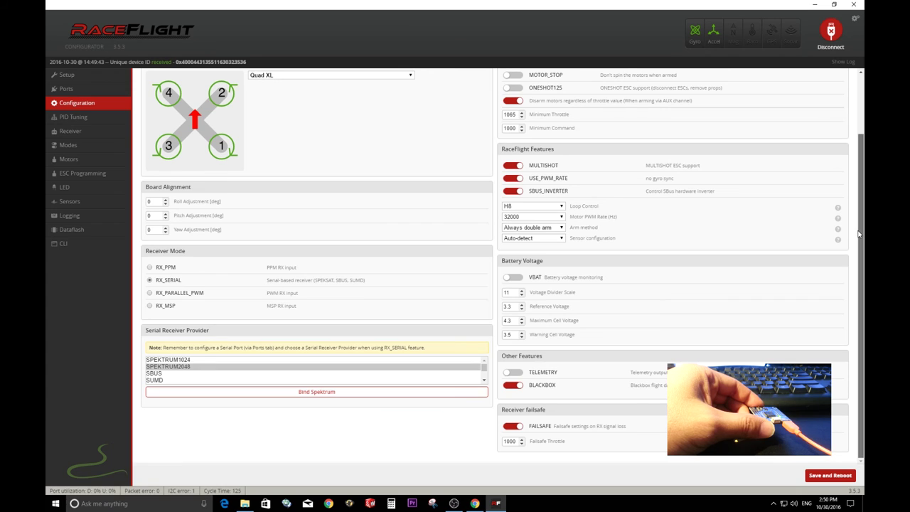
left_click(513, 372)
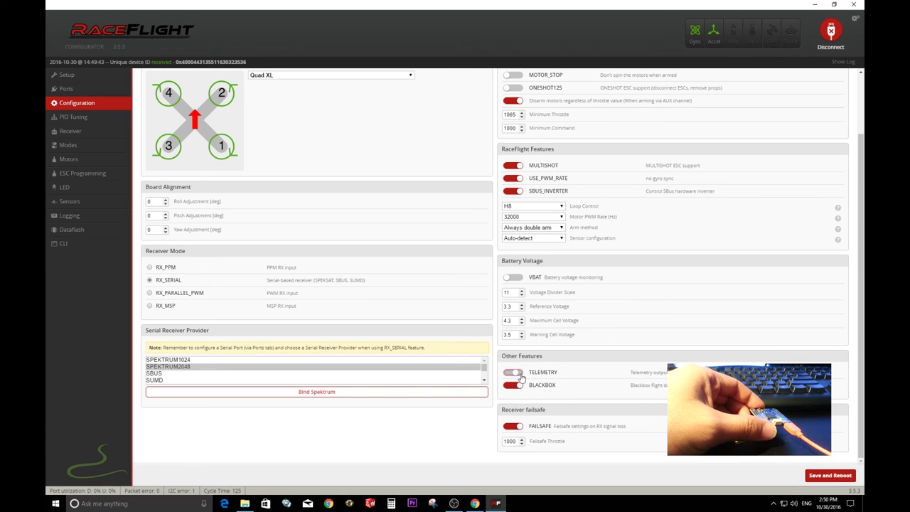
left_click(155, 375)
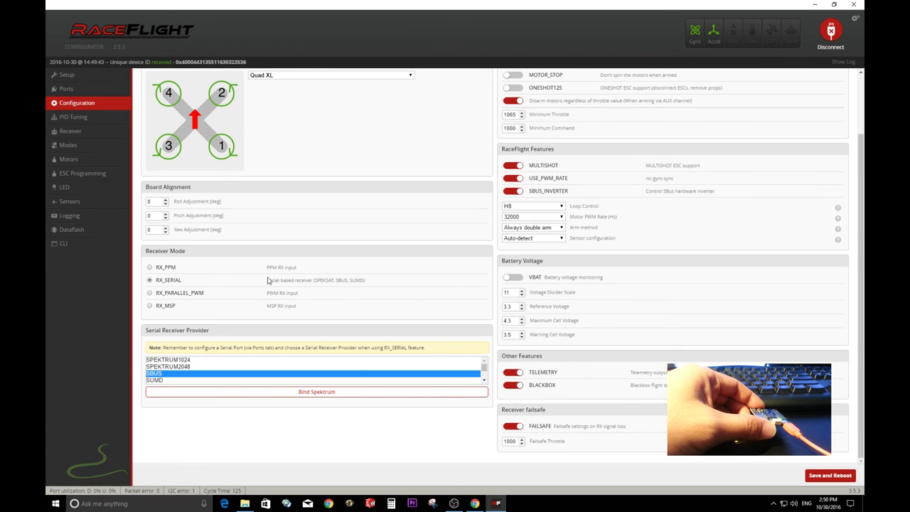
View the PID Tuning and Setup pages and return to Configuration
left_click(77, 117)
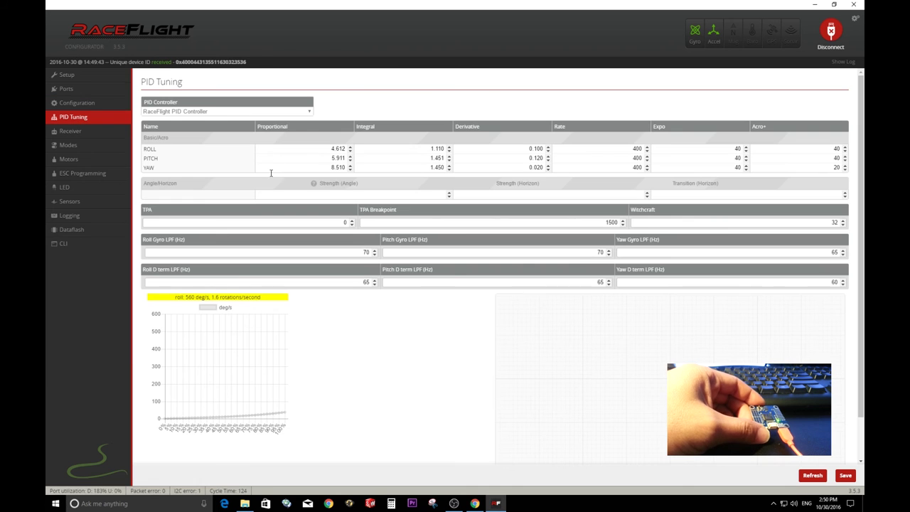
left_click(83, 74)
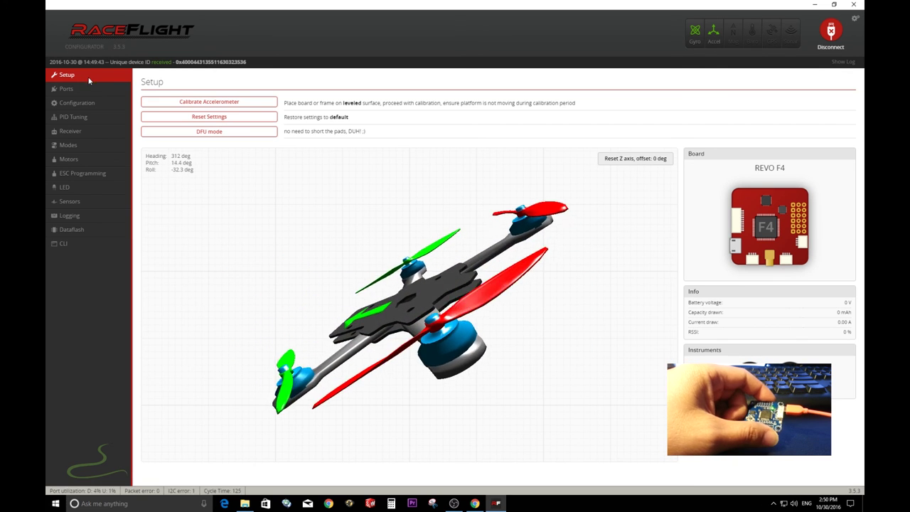
left_click(81, 104)
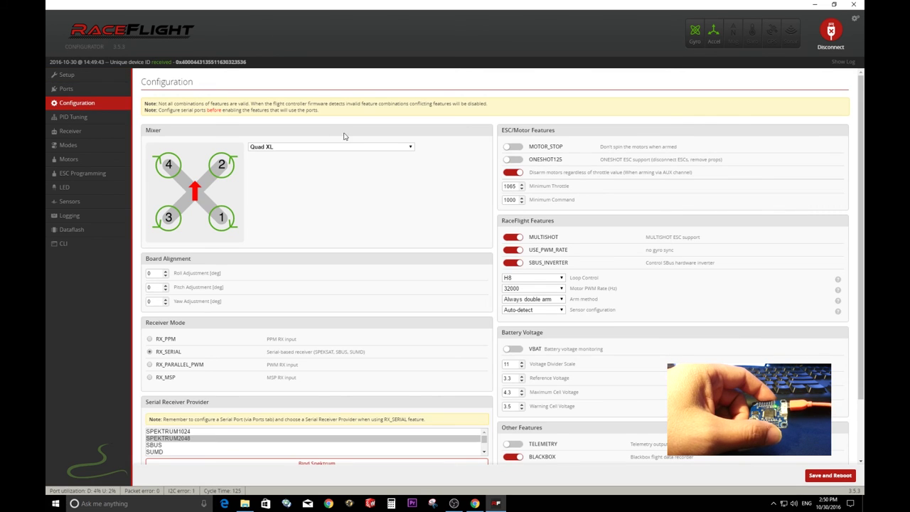
On the Ports page, set UART3's telemetry to SmartPort, then save and reboot the flight controller
left_click(105, 88)
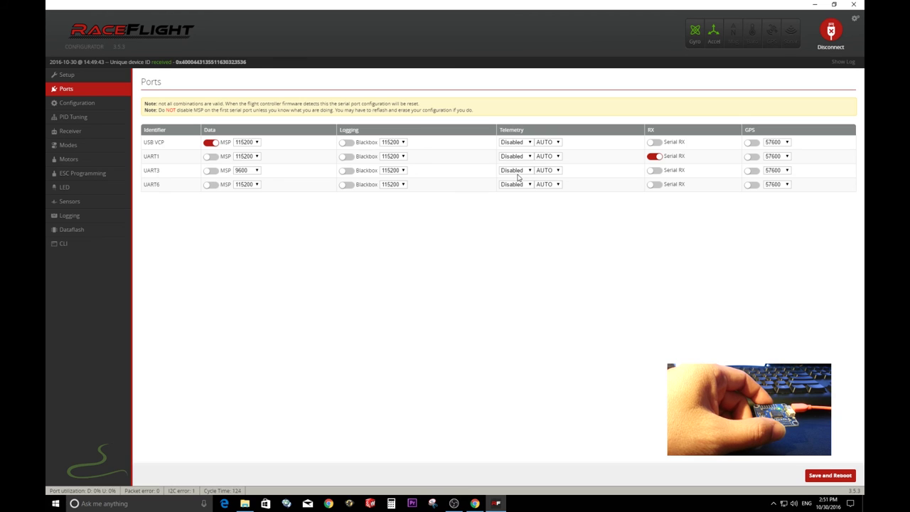
left_click(518, 173)
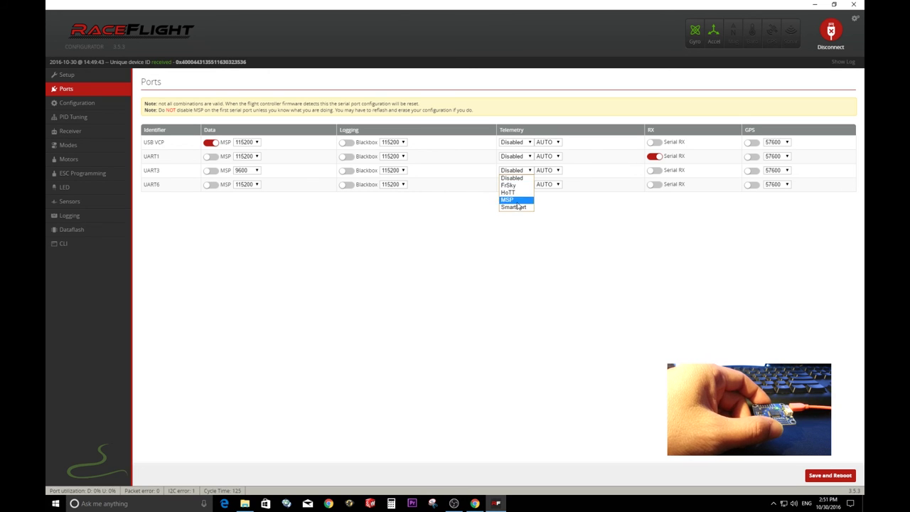
left_click(516, 207)
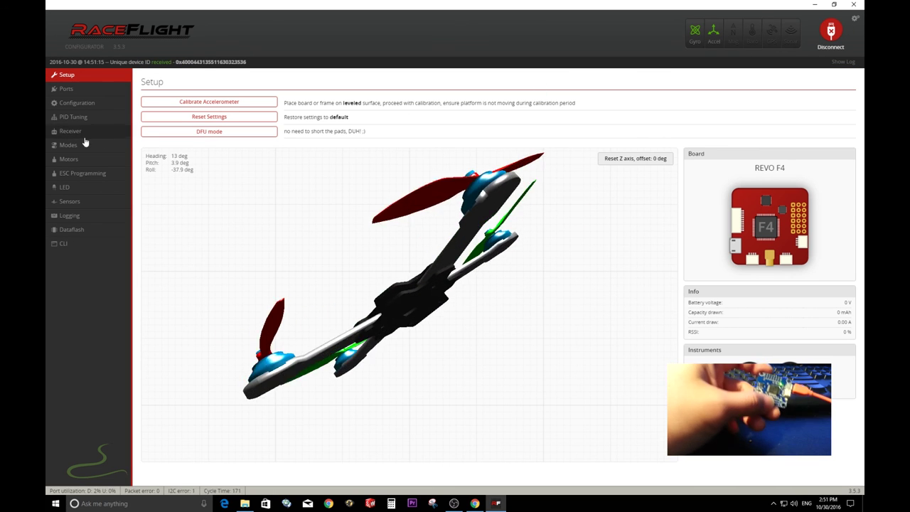
Look through the Configuration and PID Tuning pages and recheck the port assignments on the Ports page
left_click(86, 90)
left_click(89, 102)
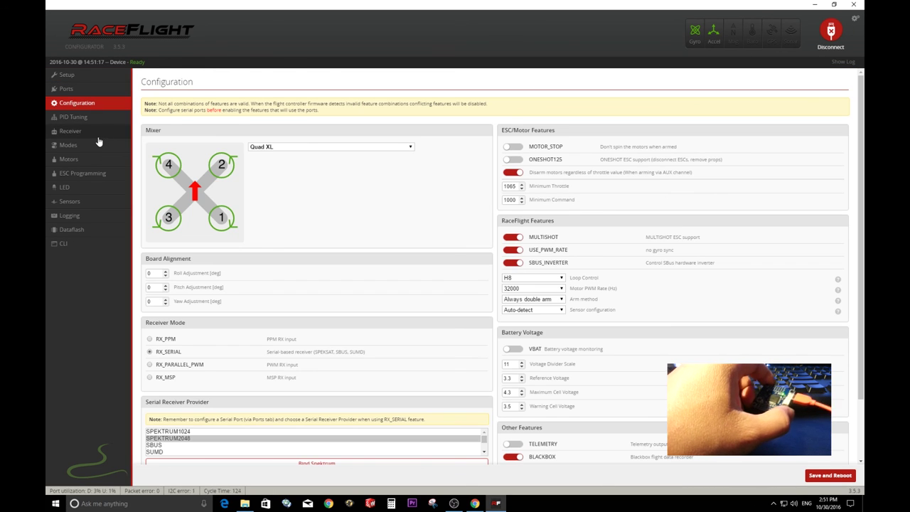
left_click(73, 116)
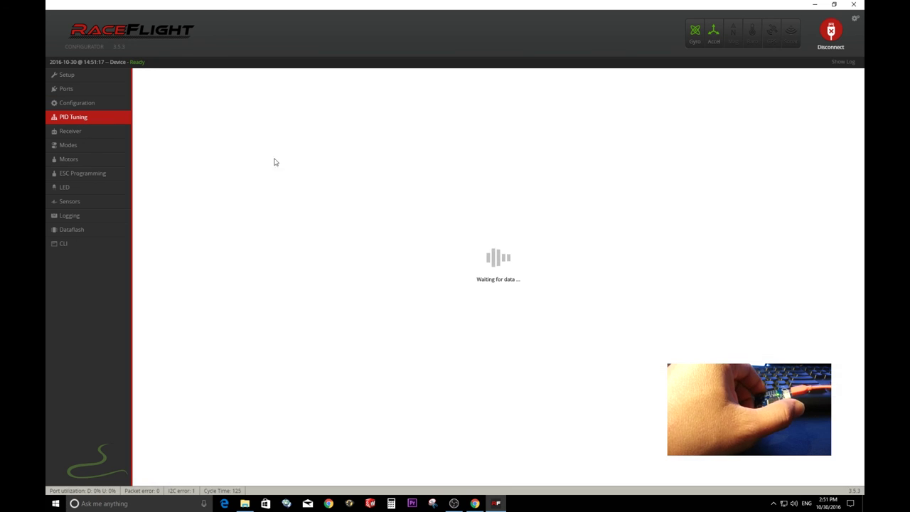
left_click(84, 103)
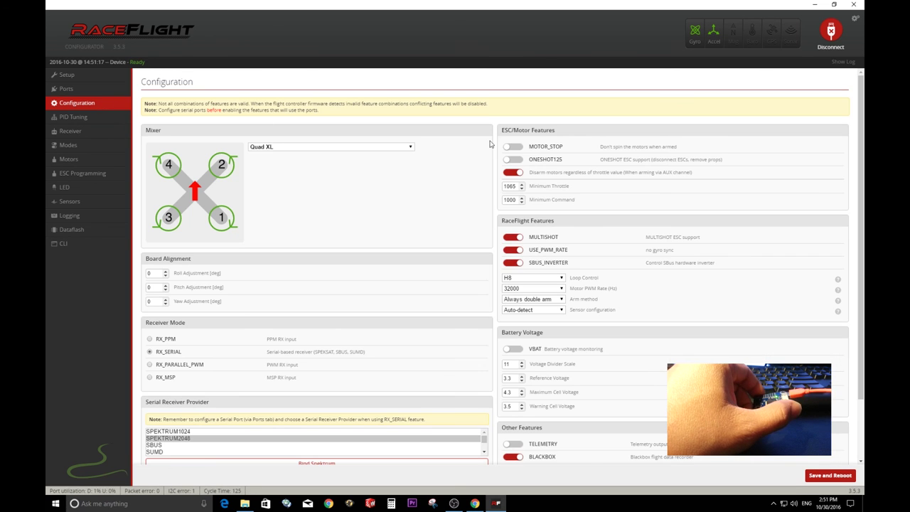
left_click(66, 89)
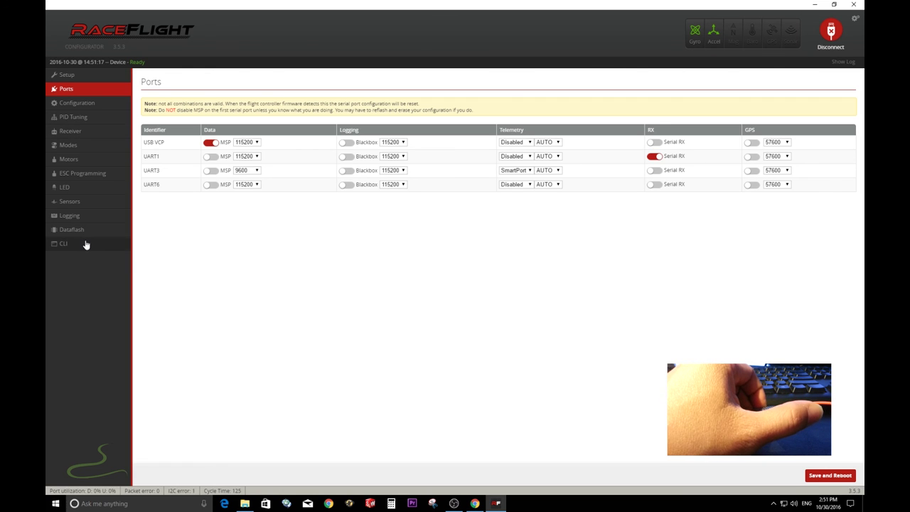
In Configuration, choose SBUS as the serial receiver provider, save and reboot, and reopen the page to check the setting
left_click(79, 104)
left_click(166, 445)
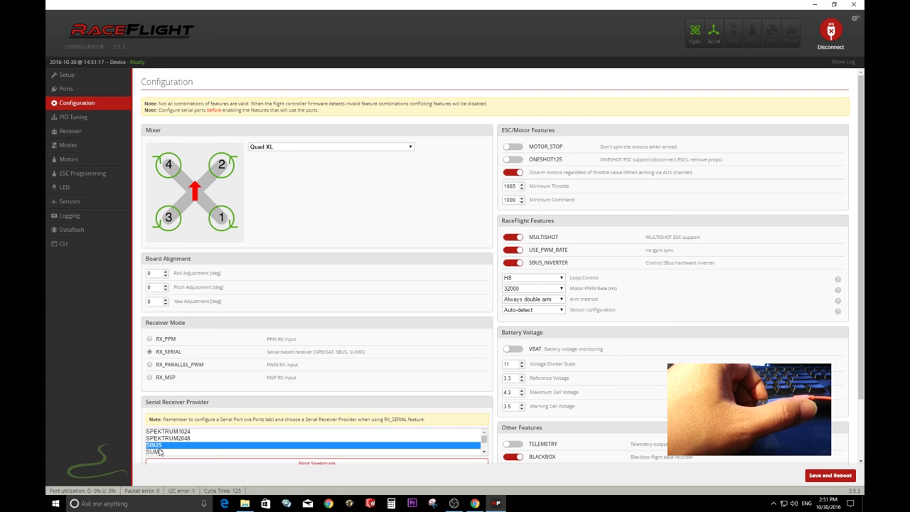
scroll(242, 355, "down", 2)
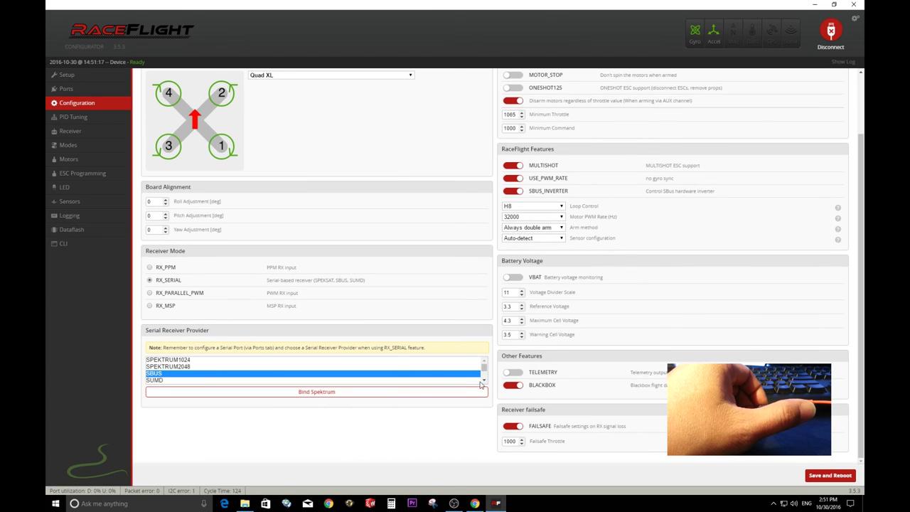
left_click(829, 482)
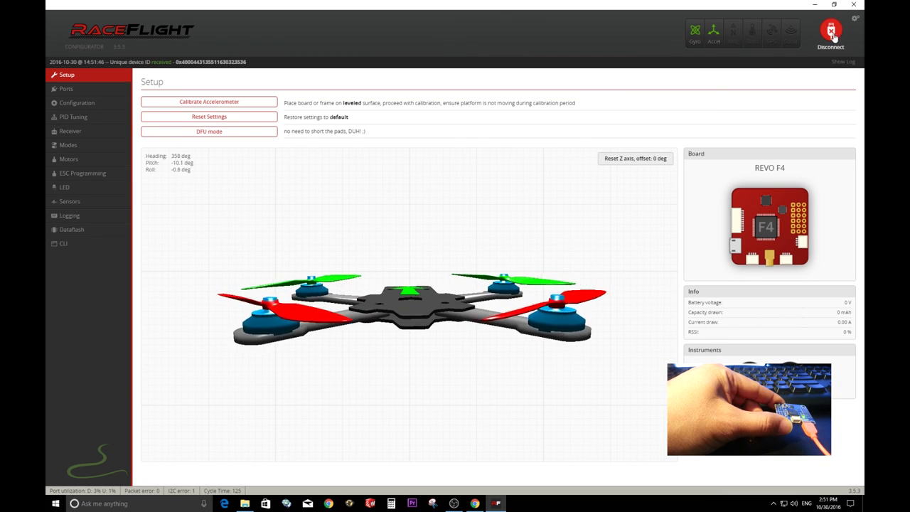
left_click(86, 105)
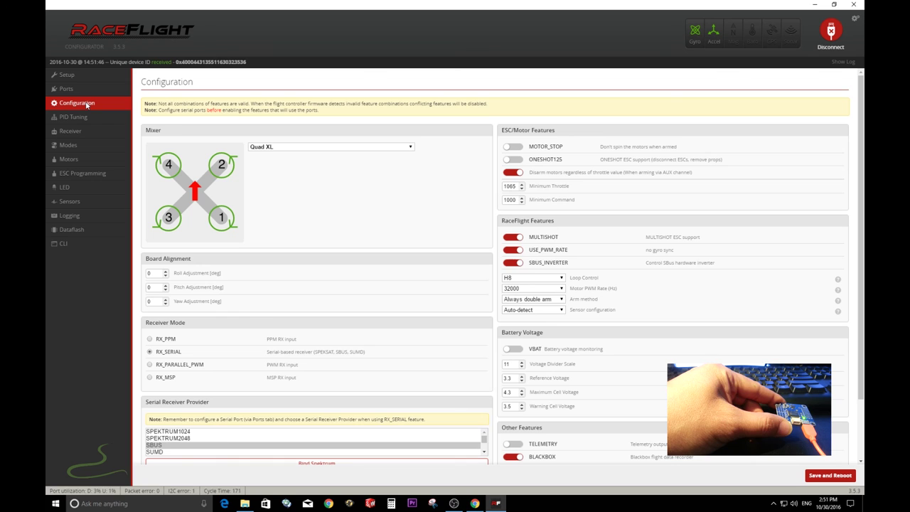